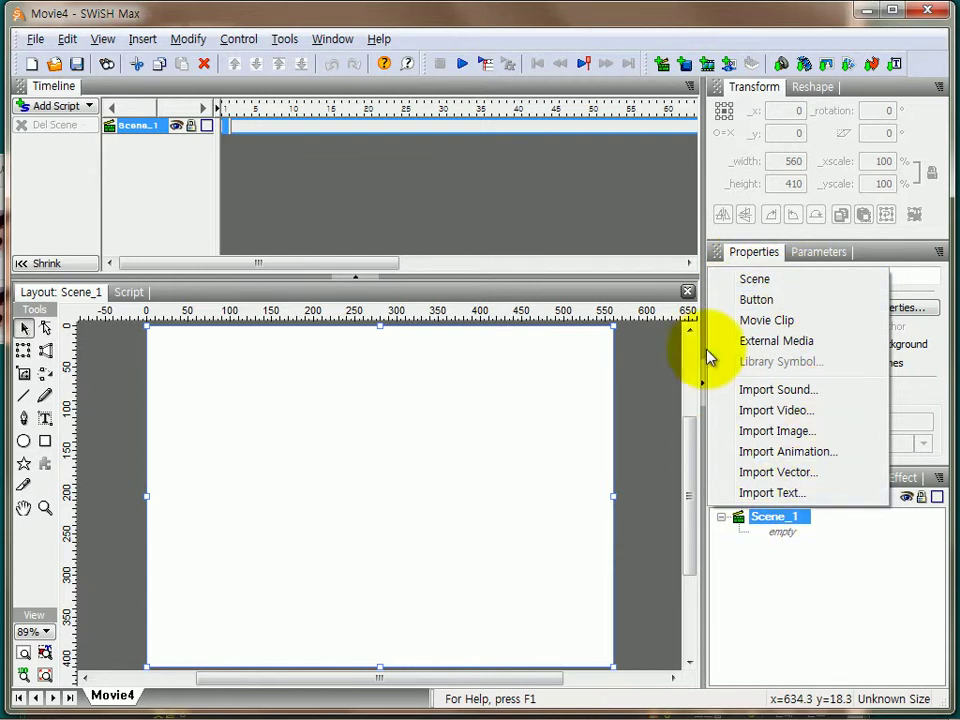
- Examine the Content panel's Movie and Library views and stage import types, expand the Scenes folder, and compare it with the Outline
{"action": "left_click", "coordinate": [755, 597]}
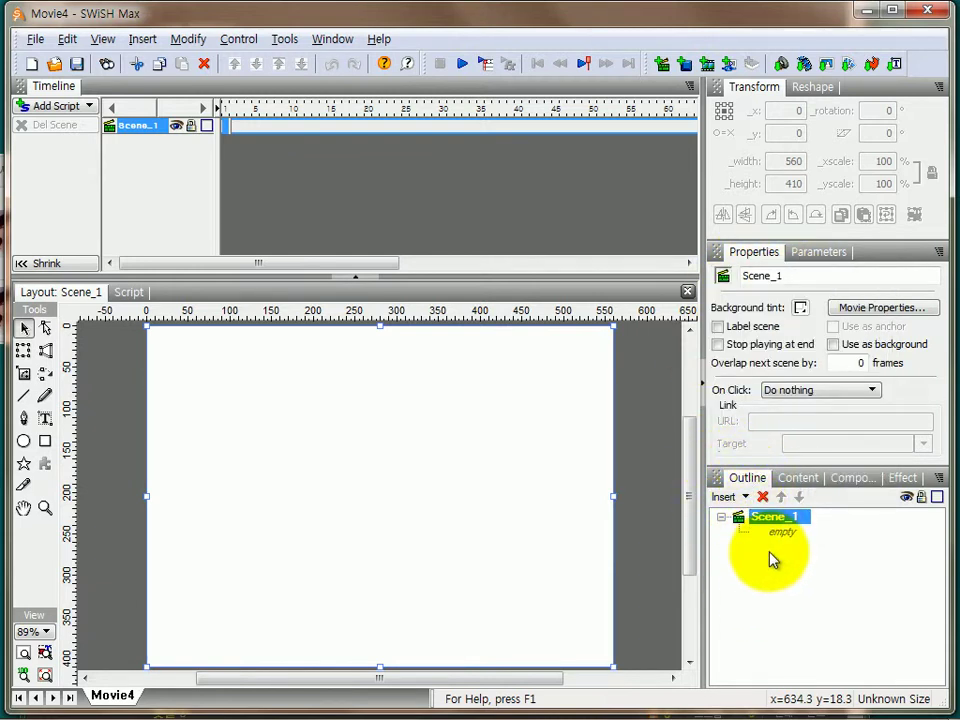
{"action": "left_click", "coordinate": [811, 481]}
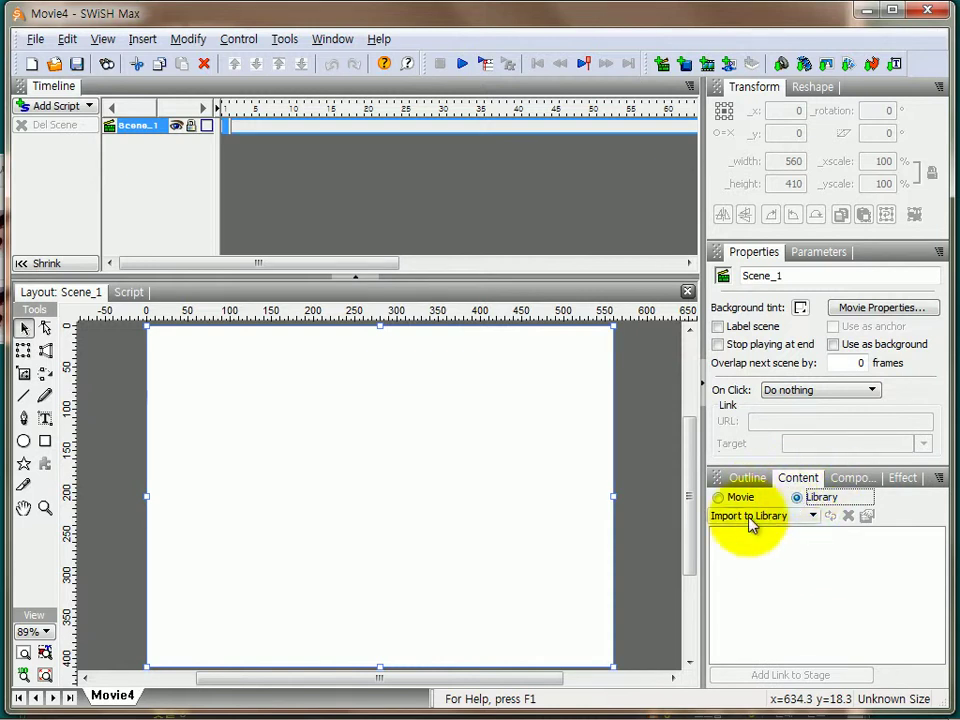
{"action": "left_click", "coordinate": [718, 497]}
{"action": "left_click", "coordinate": [797, 497]}
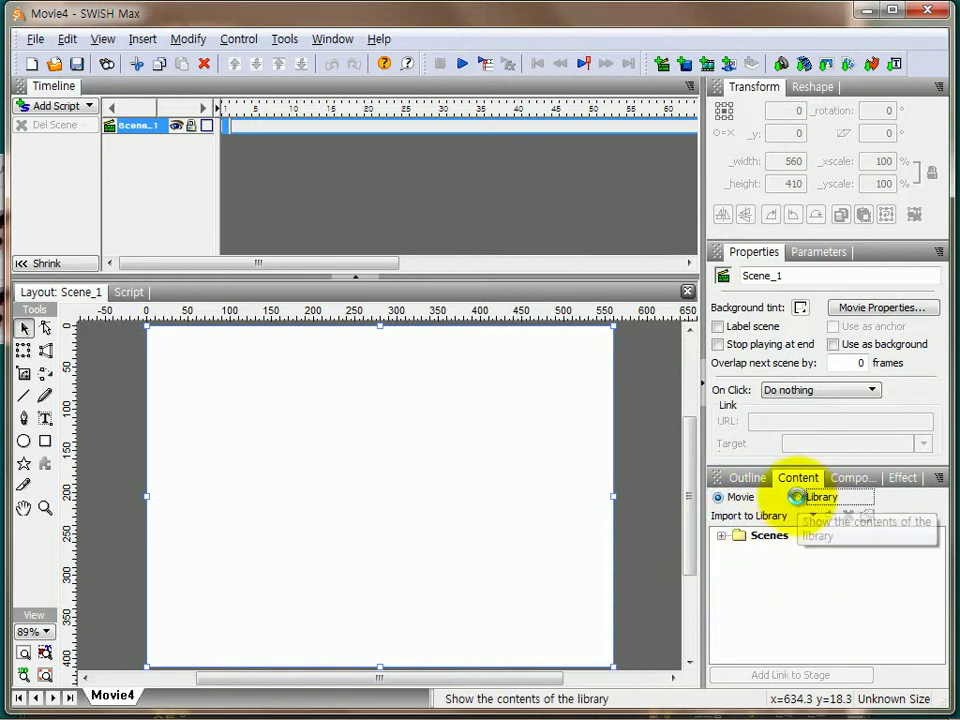
{"action": "left_click", "coordinate": [718, 497]}
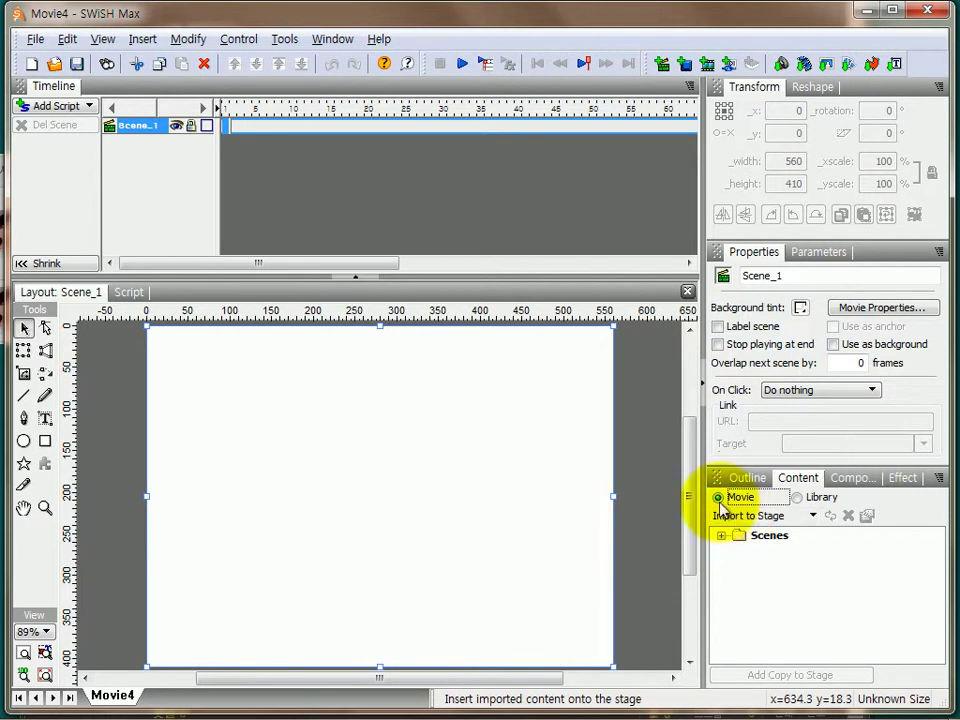
{"action": "left_click", "coordinate": [811, 519]}
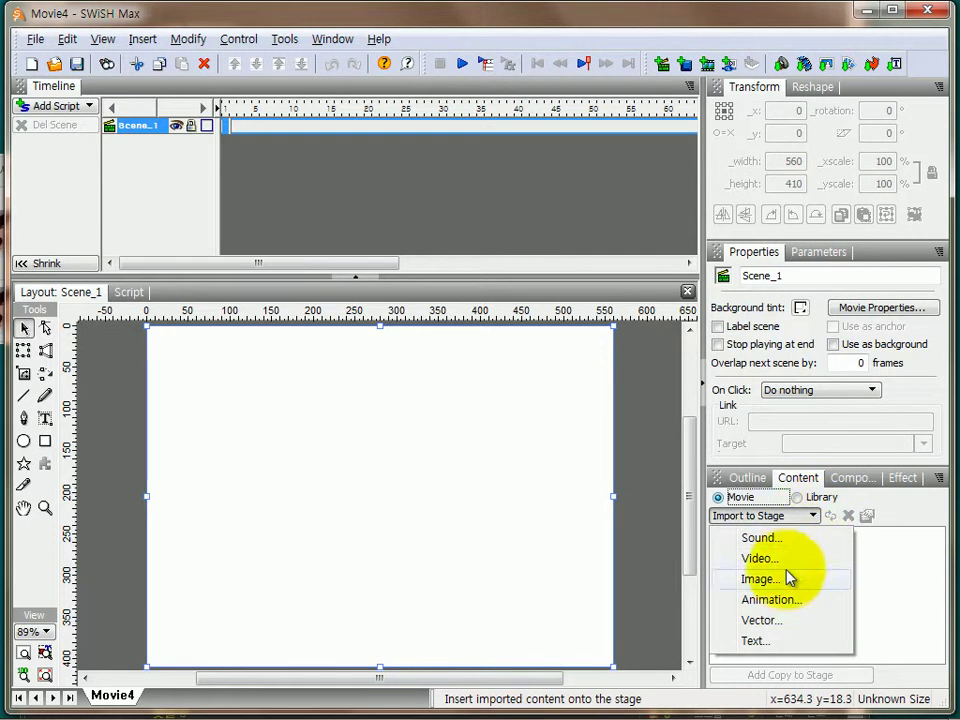
{"action": "left_click", "coordinate": [883, 563]}
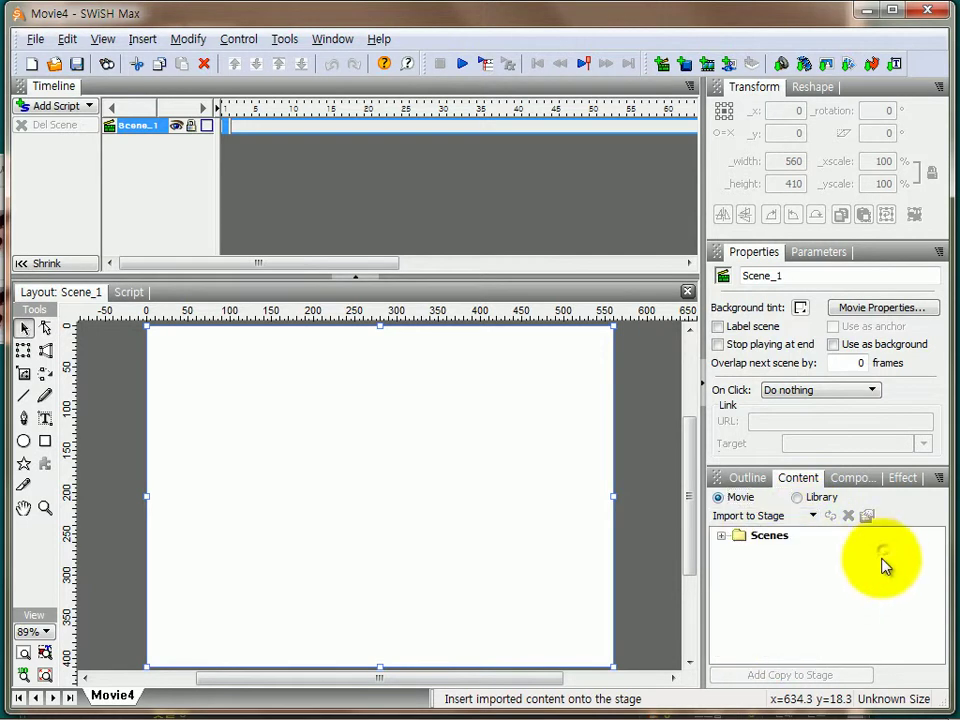
{"action": "left_click", "coordinate": [723, 538]}
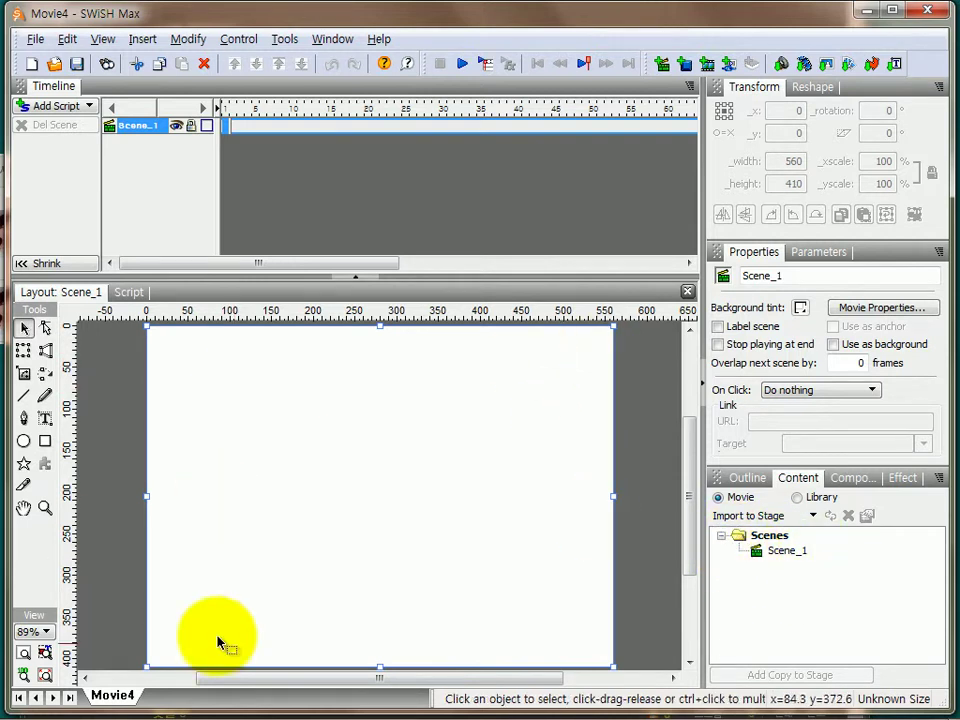
{"action": "left_click", "coordinate": [748, 479]}
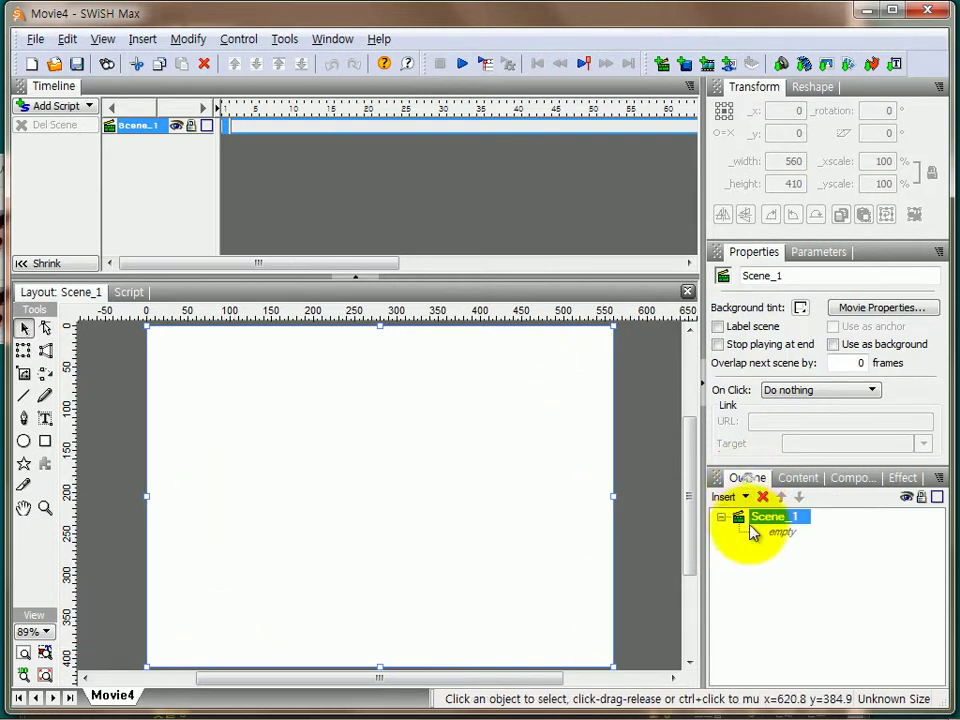
- Import the images c-13.jpg, c-14.jpg, c-15.jpg and c-16.jpg together onto the stage from the movie content
{"action": "left_click", "coordinate": [795, 480]}
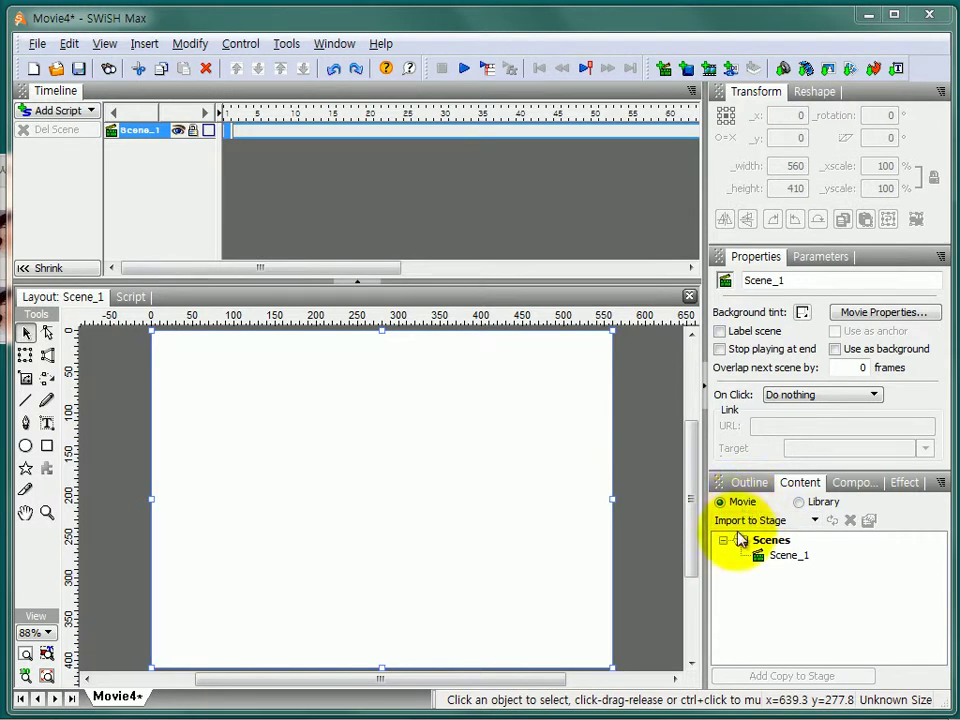
{"action": "left_click", "coordinate": [799, 522]}
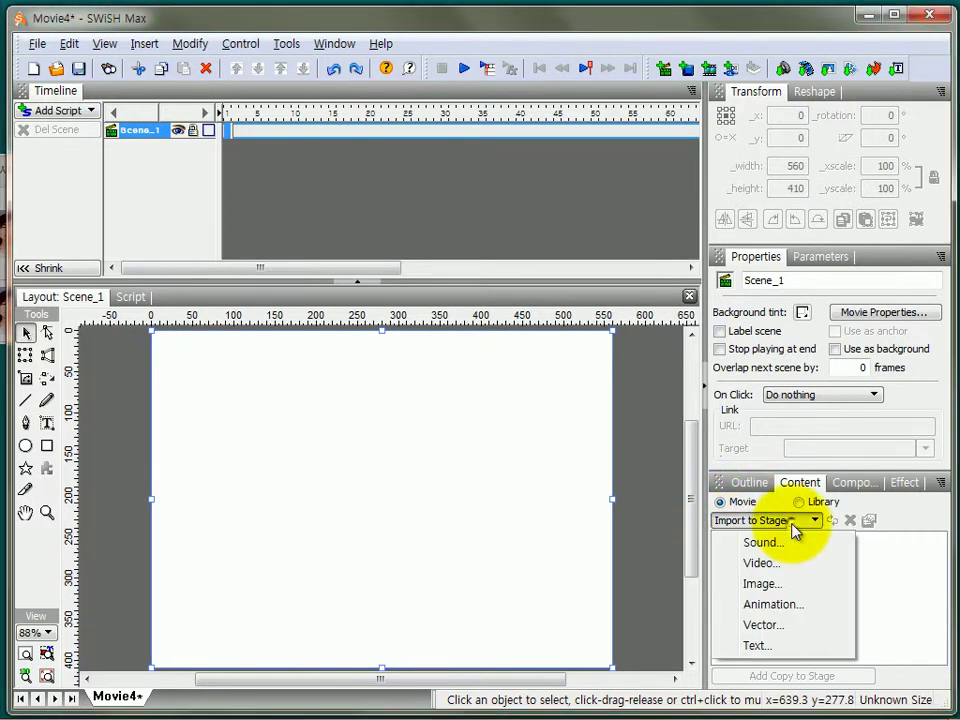
{"action": "left_click", "coordinate": [783, 592]}
{"action": "left_click_drag", "start_coordinate": [482, 407], "coordinate": [292, 266]}
{"action": "left_click", "coordinate": [714, 476]}
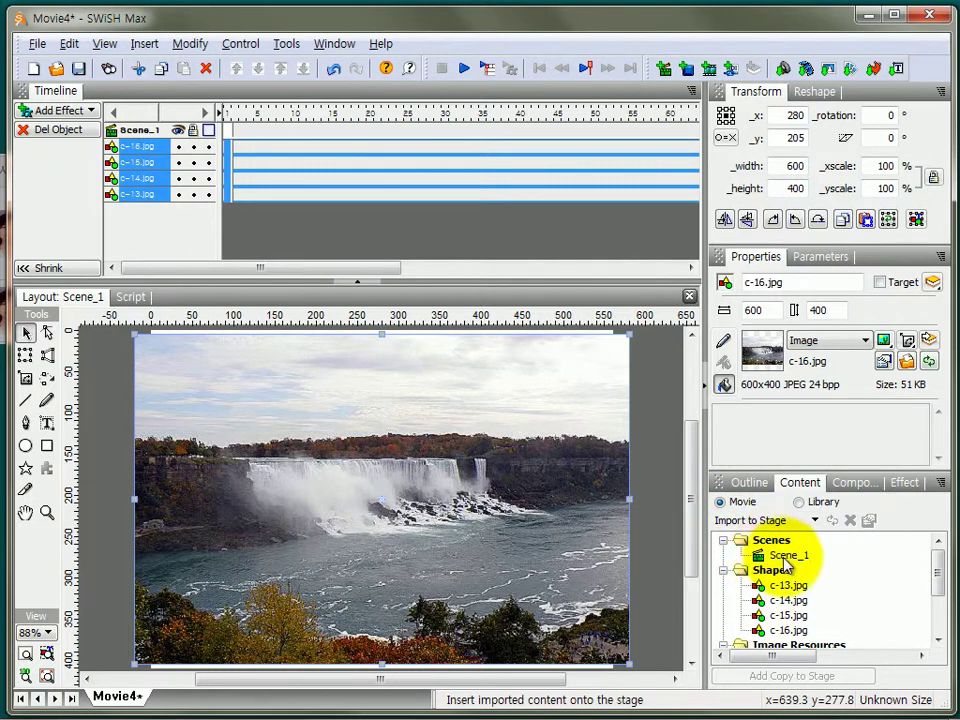
- Review the listed shapes and image resources, and delete all four selected images from the stage
{"action": "left_click_drag", "start_coordinate": [936, 572], "coordinate": [787, 605]}
{"action": "left_click_drag", "start_coordinate": [940, 600], "coordinate": [936, 621]}
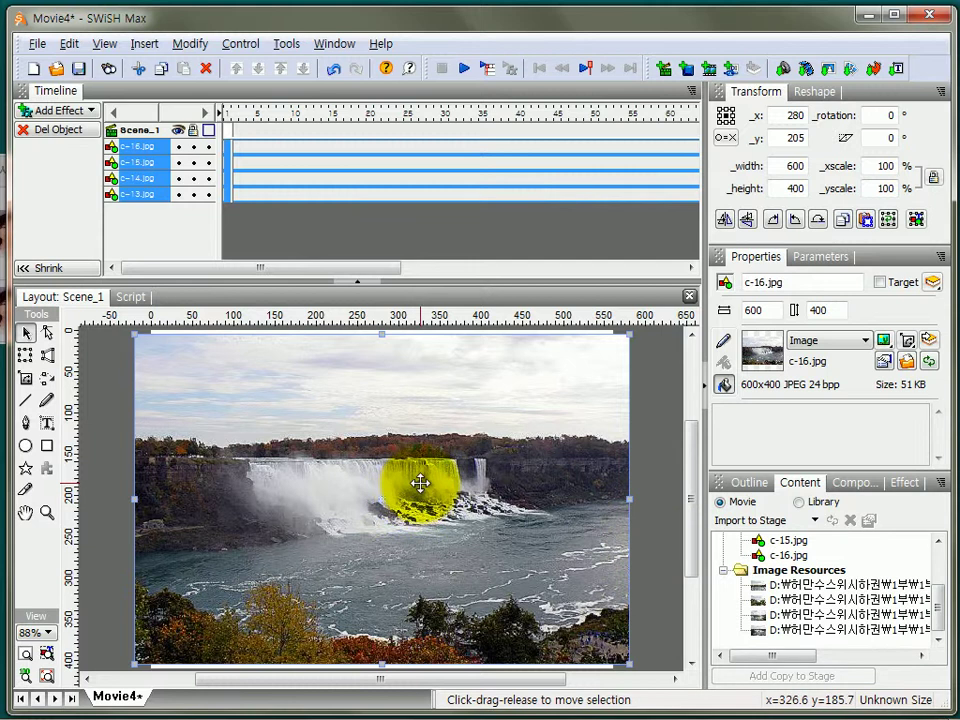
{"action": "key", "text": "Delete"}
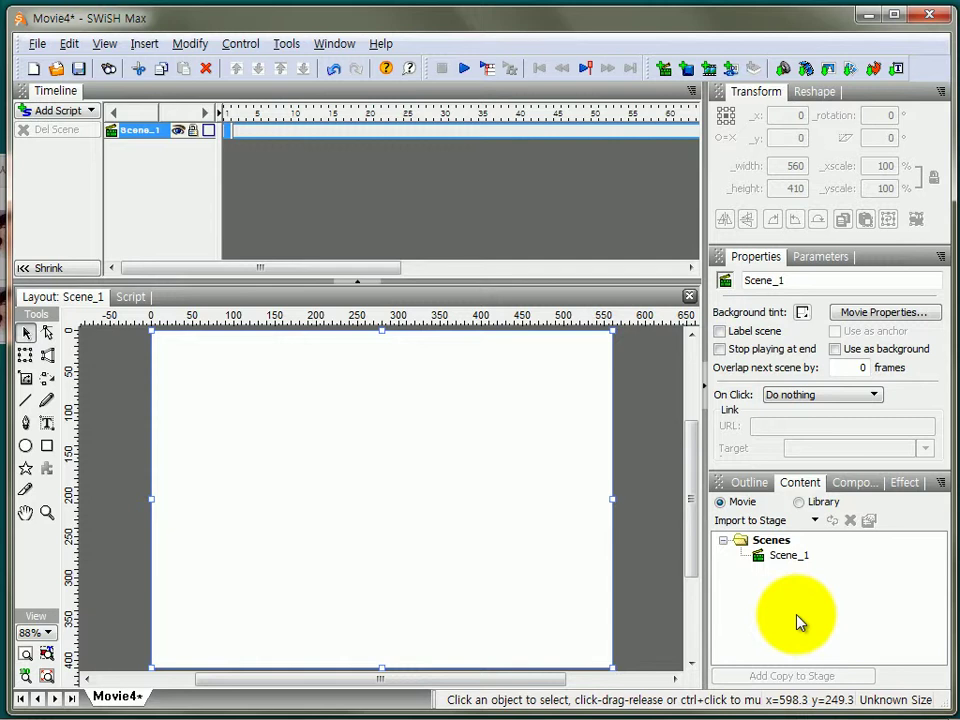
- Import c-13.jpg, c-14.jpg, c-15.jpg and c-16.jpg from the img folder onto the emptied stage
{"action": "left_click", "coordinate": [745, 522]}
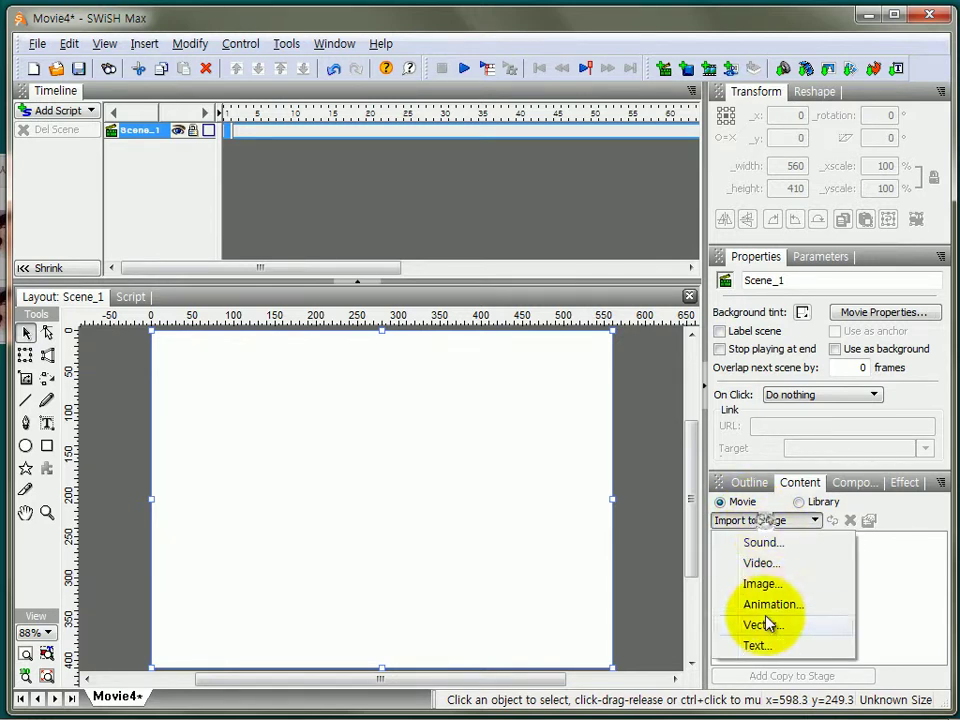
{"action": "left_click", "coordinate": [773, 586]}
{"action": "left_click_drag", "start_coordinate": [497, 420], "coordinate": [265, 298]}
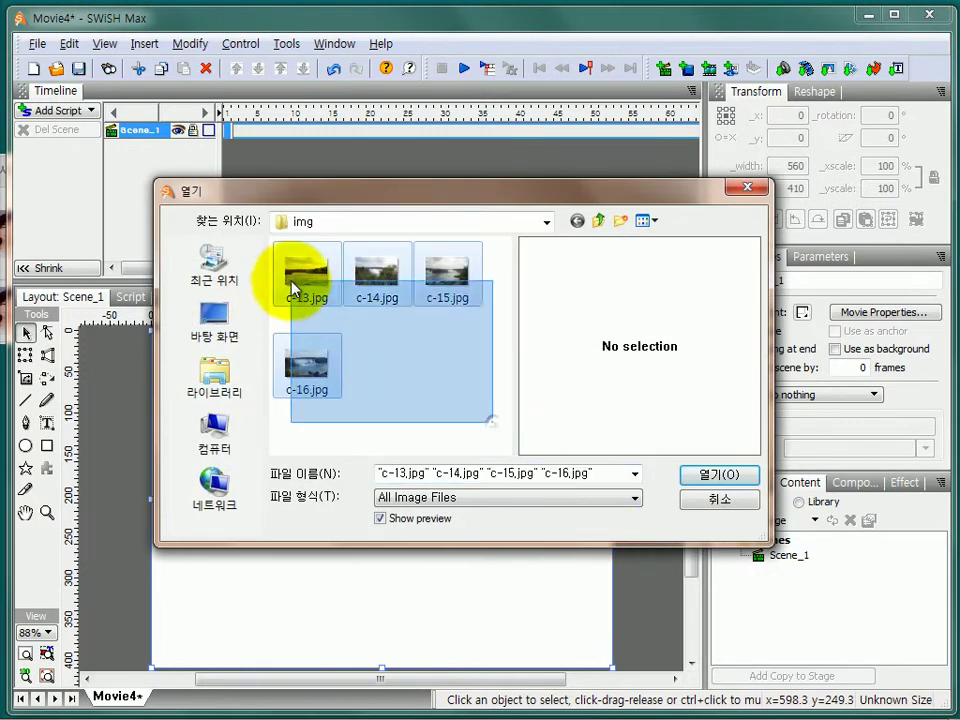
{"action": "left_click", "coordinate": [722, 475]}
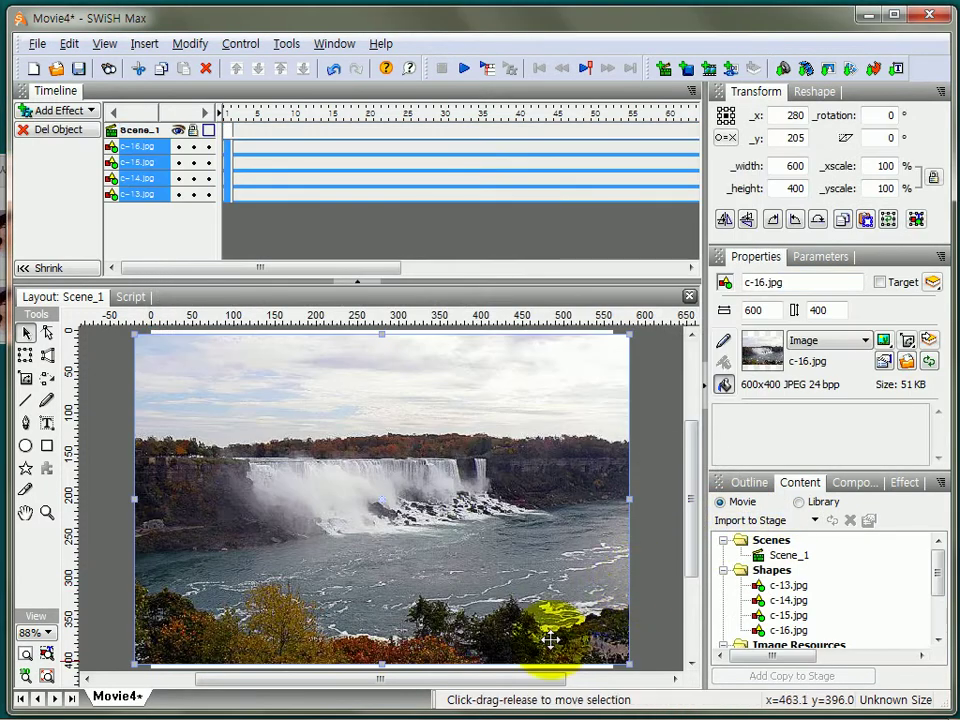
- Spread the four stacked images apart on the stage, placing c-13.jpg at about x 104, y 235, and clear the image selection
{"action": "left_click", "coordinate": [658, 499]}
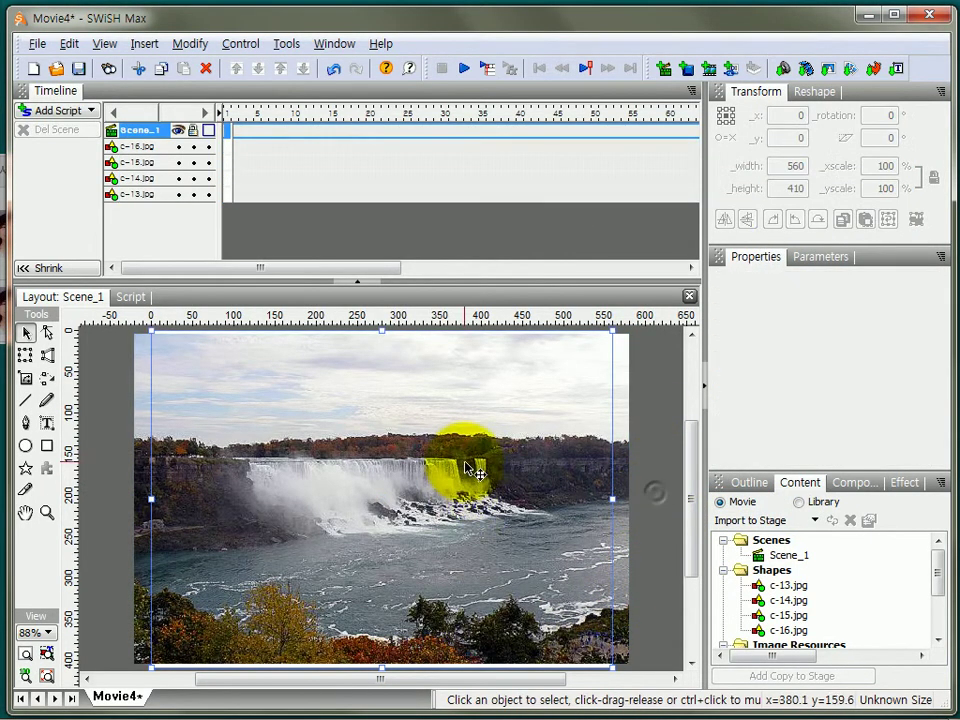
{"action": "left_click", "coordinate": [465, 463]}
{"action": "left_click_drag", "start_coordinate": [525, 465], "coordinate": [482, 612]}
{"action": "left_click_drag", "start_coordinate": [521, 408], "coordinate": [487, 518]}
{"action": "left_click_drag", "start_coordinate": [553, 392], "coordinate": [405, 411]}
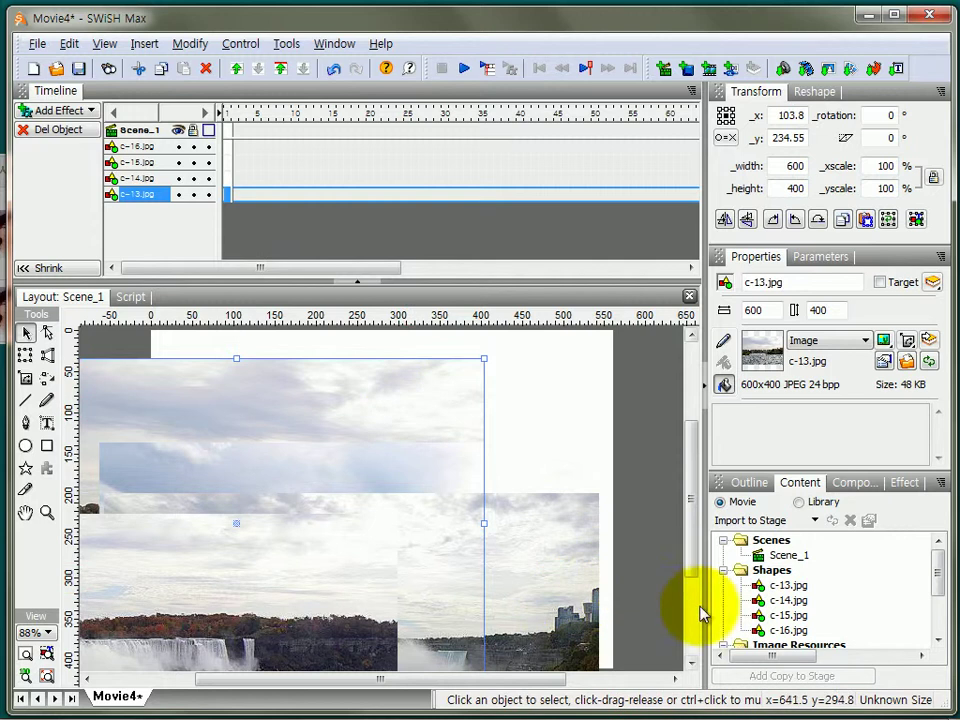
{"action": "left_click", "coordinate": [665, 617]}
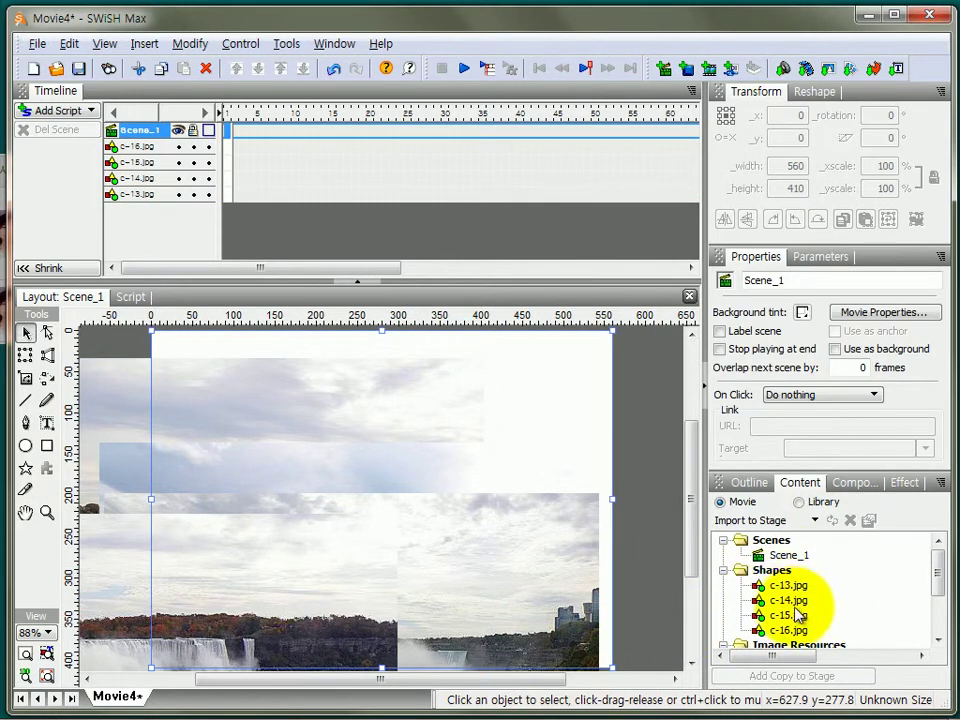
- Add a copy of the shape c-13.jpg from the movie content to the stage
{"action": "left_click", "coordinate": [800, 587]}
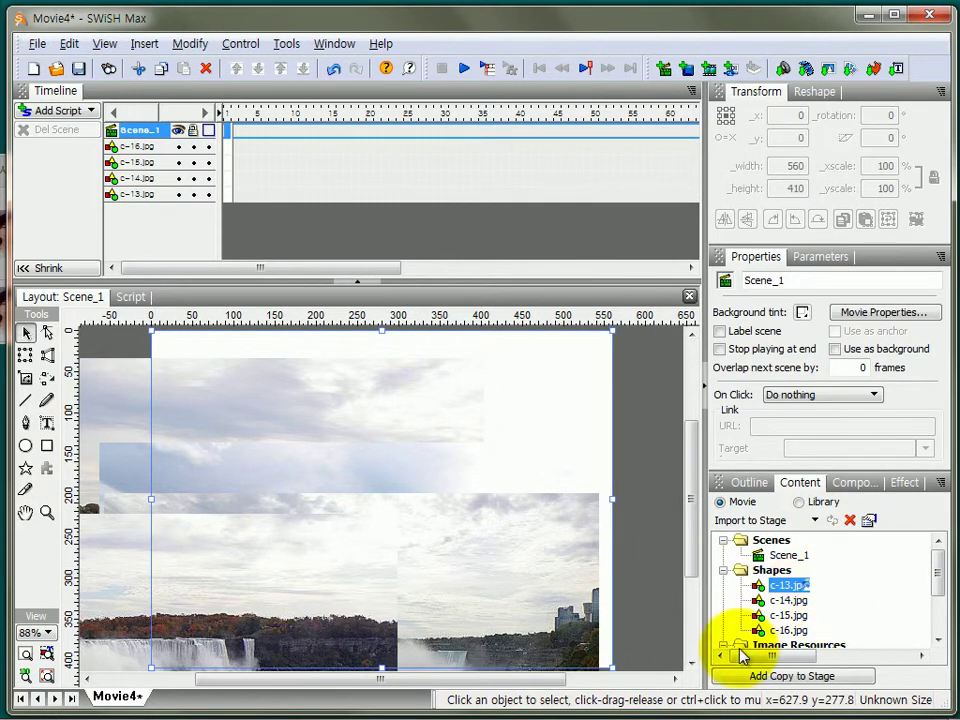
{"action": "right_click", "coordinate": [793, 590]}
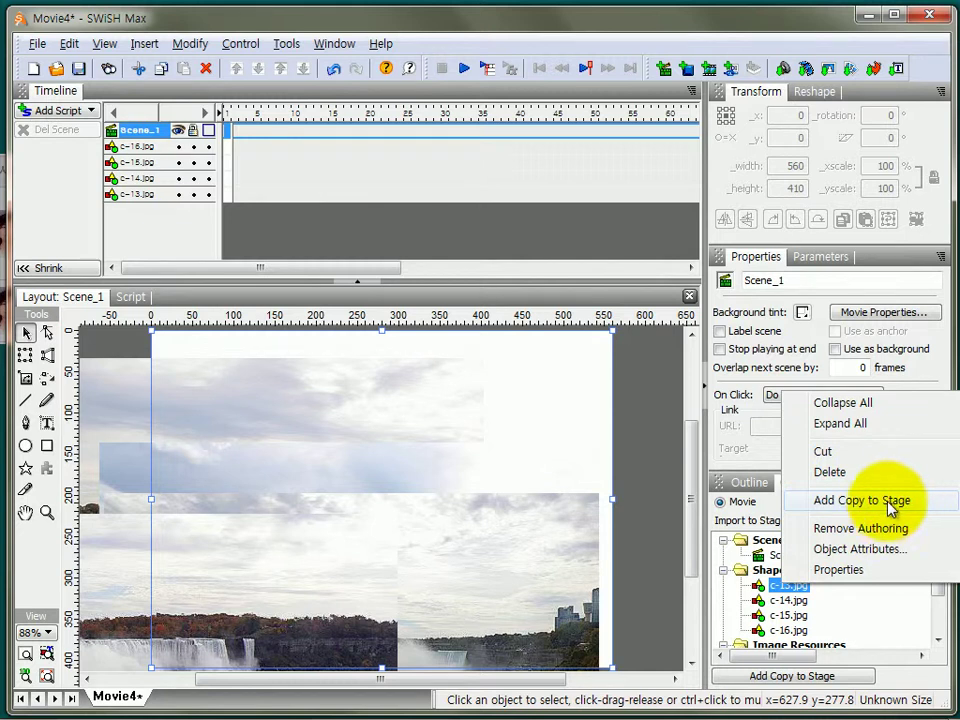
{"action": "left_click", "coordinate": [862, 500]}
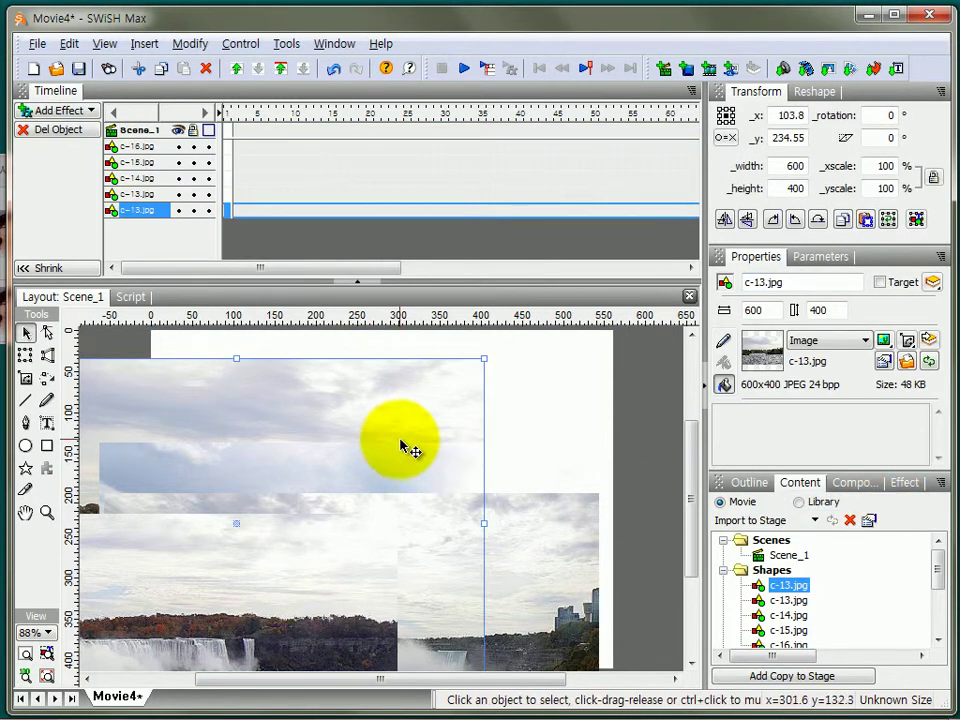
- Move the upper of the two overlapping c-13.jpg images to about x 313, y 310 and compare both objects in the timeline
{"action": "left_click", "coordinate": [390, 444]}
{"action": "left_click_drag", "start_coordinate": [386, 440], "coordinate": [613, 476]}
{"action": "key", "text": "ctrl+z"}
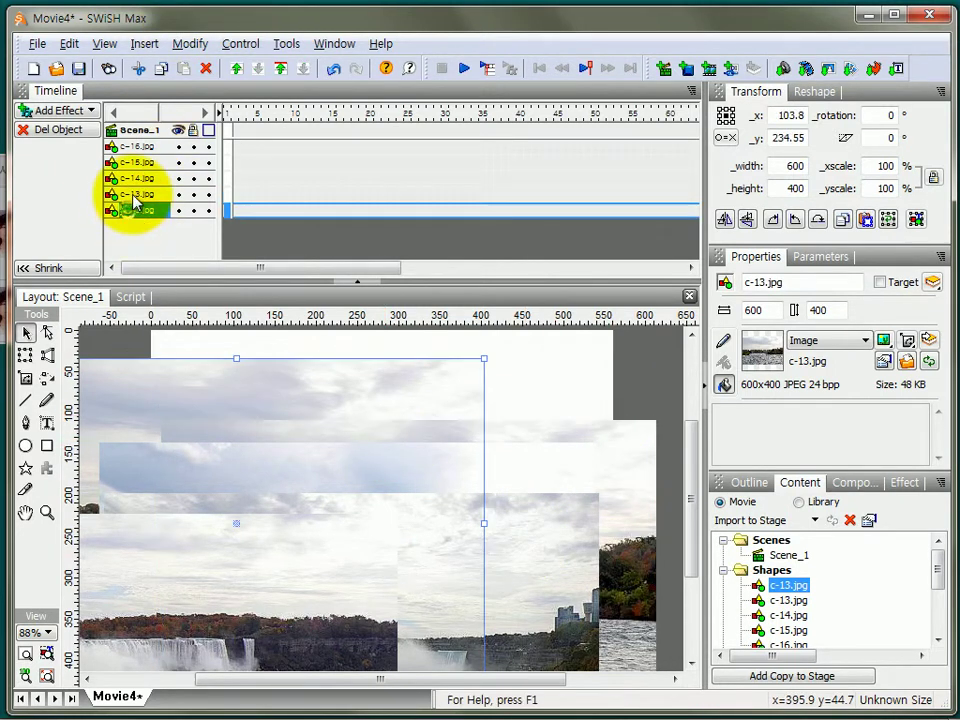
{"action": "key", "text": "ctrl+y"}
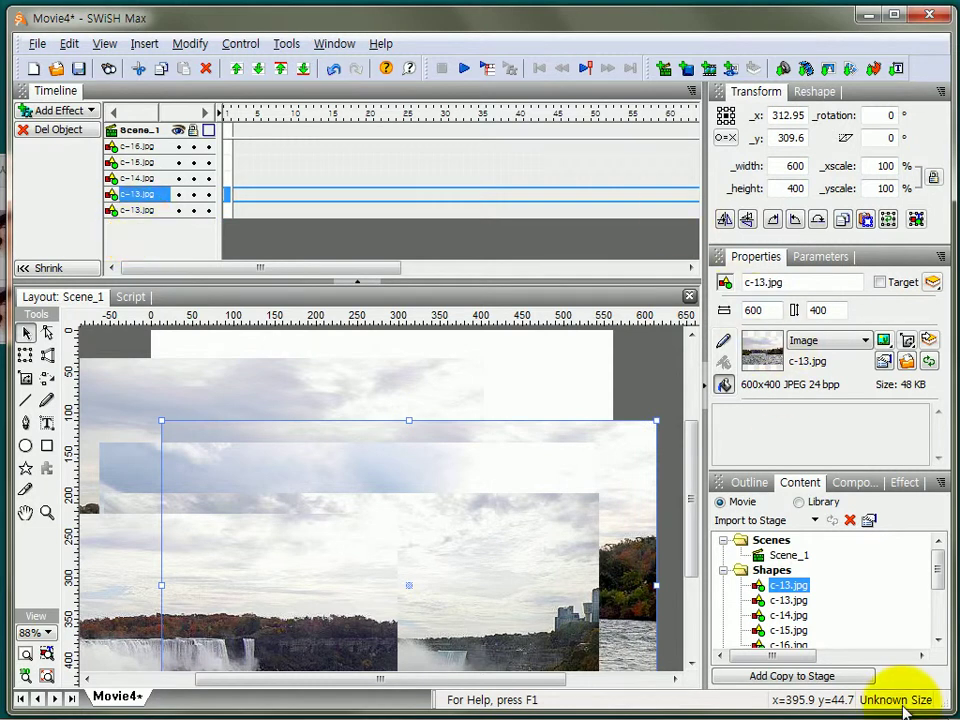
- Add a copy of the shape c-14.jpg to the stage and select the second c-14.jpg entry among the shapes
{"action": "right_click", "coordinate": [806, 616]}
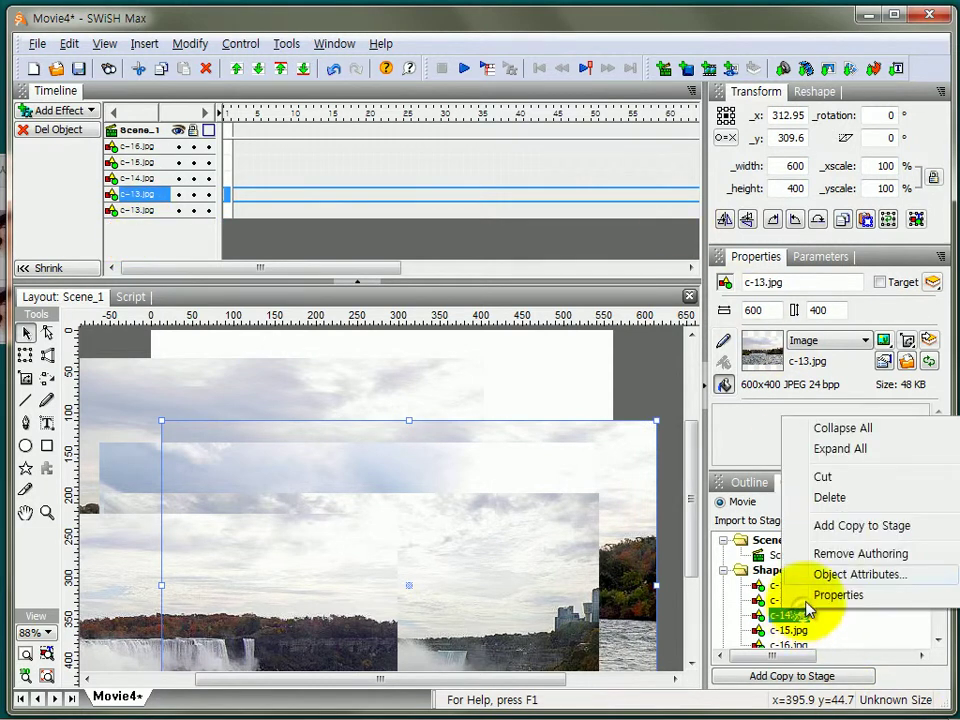
{"action": "left_click", "coordinate": [870, 526]}
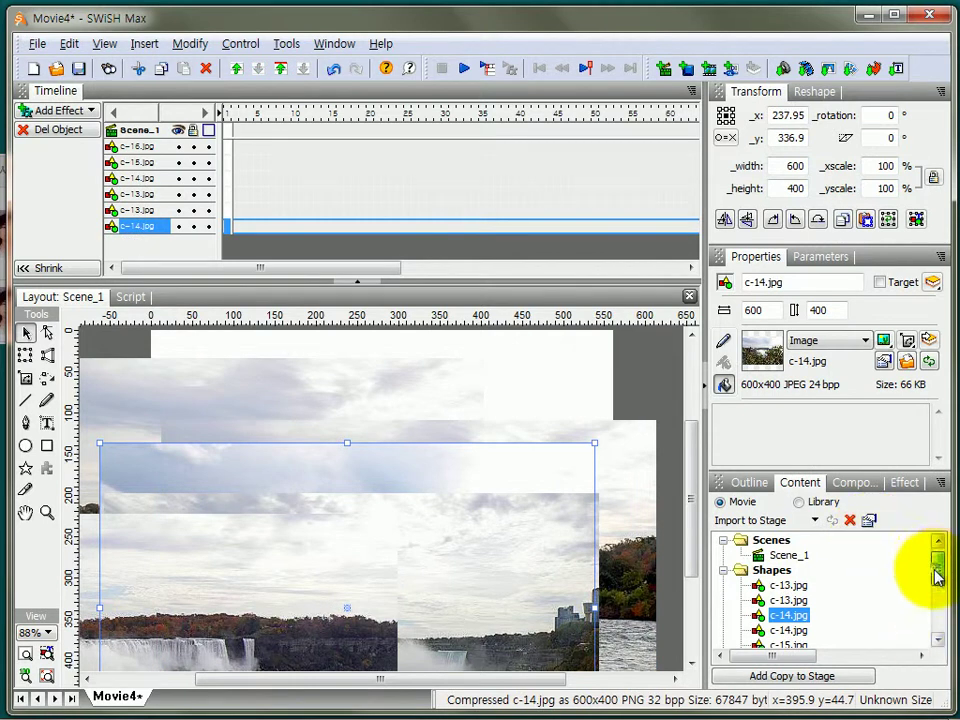
{"action": "scroll", "coordinate": [937, 575], "scroll_direction": "down", "scroll_amount": 1}
{"action": "left_click", "coordinate": [790, 616]}
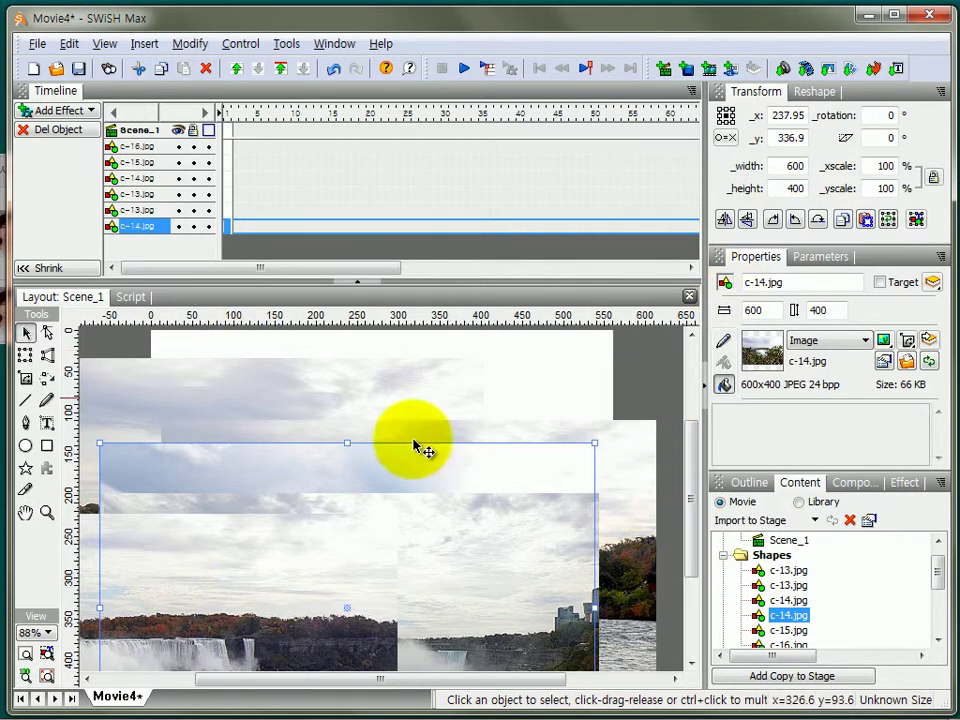
- Examine the image resources and shapes in the movie content, and compare them with the Outline's object list and insert options
{"action": "scroll", "coordinate": [940, 570], "scroll_direction": "up", "scroll_amount": 1}
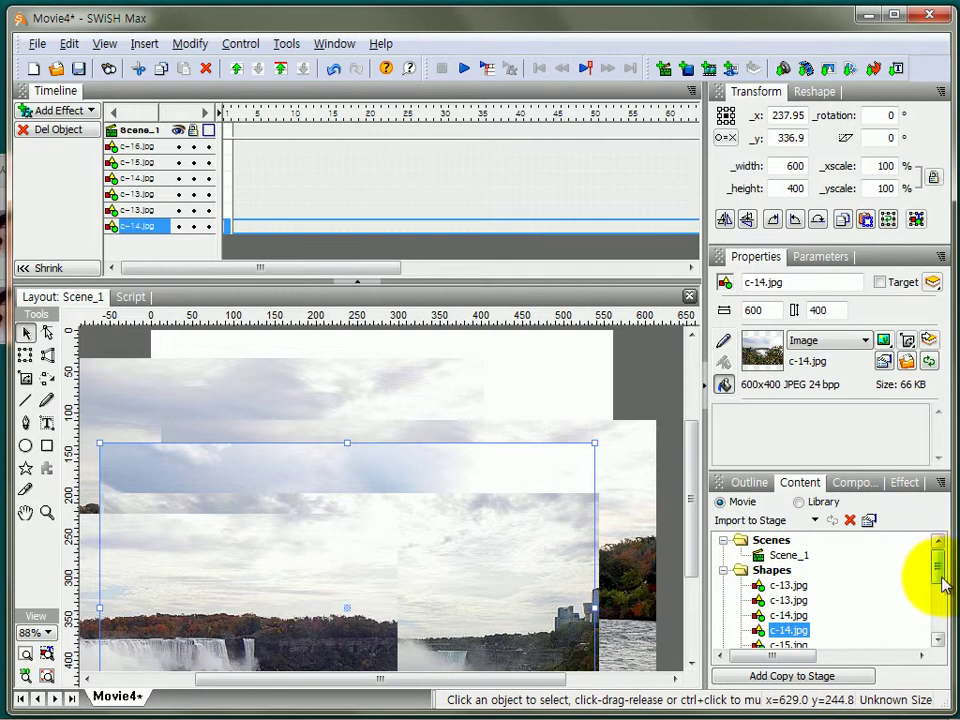
{"action": "left_click_drag", "start_coordinate": [940, 578], "coordinate": [936, 621]}
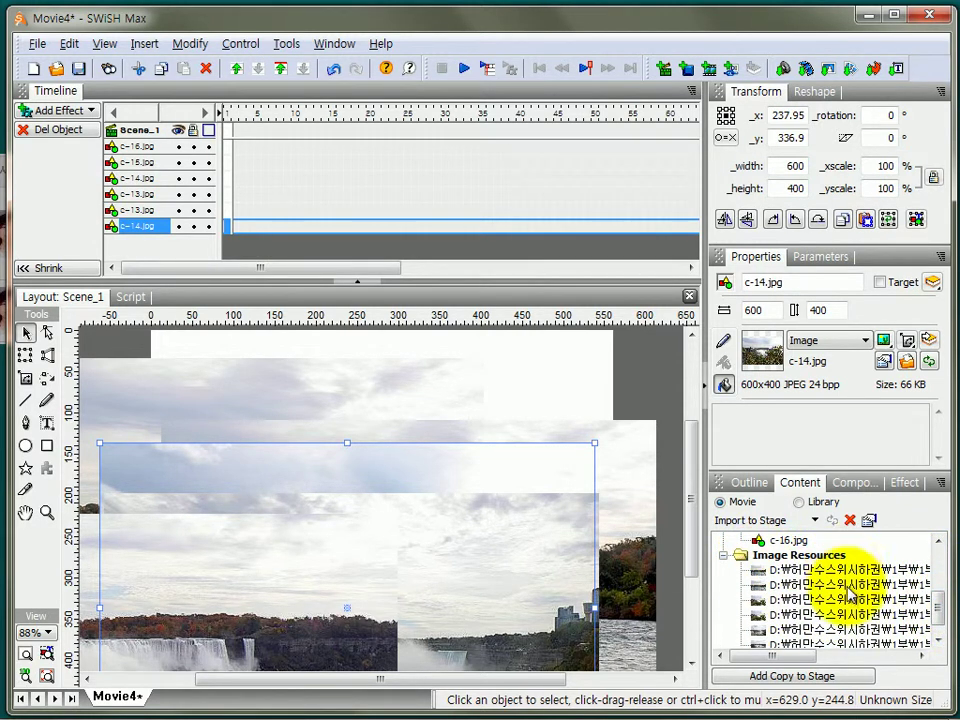
{"action": "left_click_drag", "start_coordinate": [789, 662], "coordinate": [755, 676]}
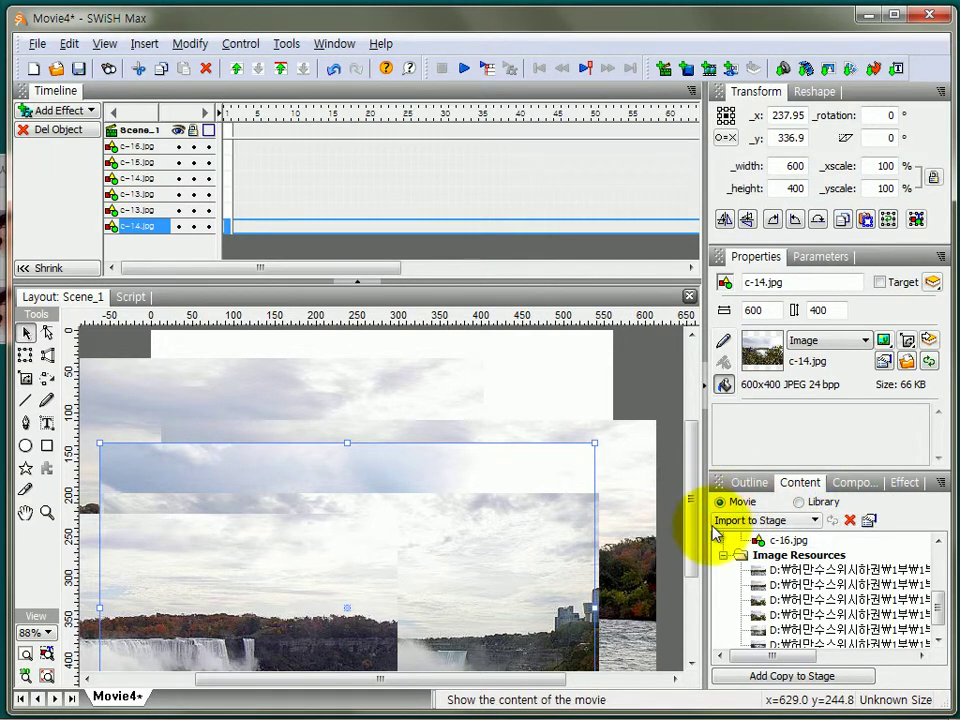
{"action": "left_click", "coordinate": [743, 482]}
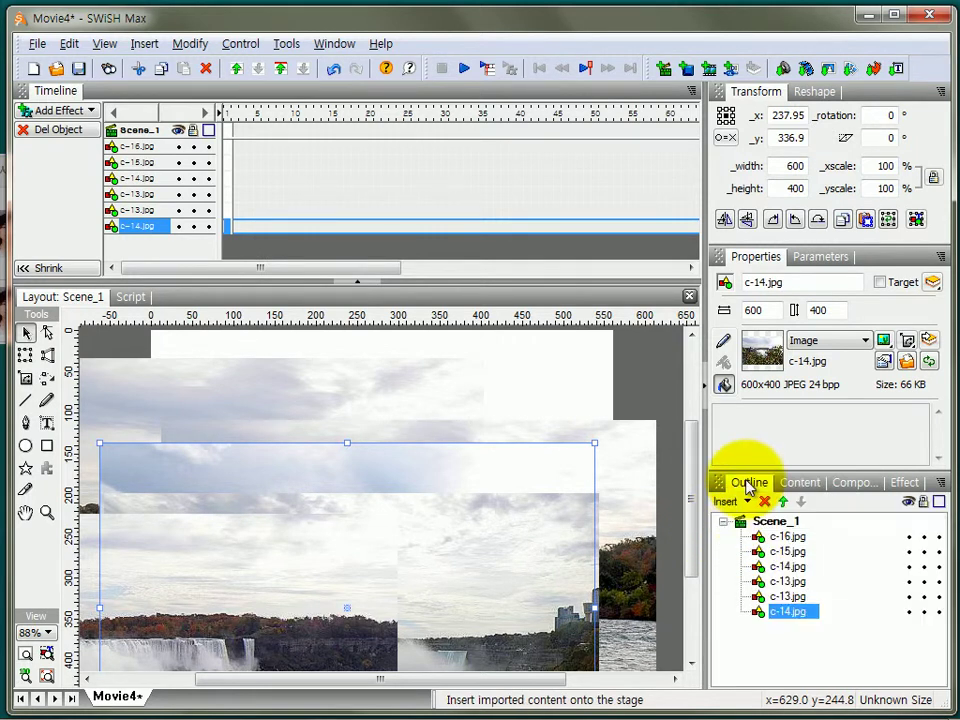
{"action": "left_click", "coordinate": [747, 505]}
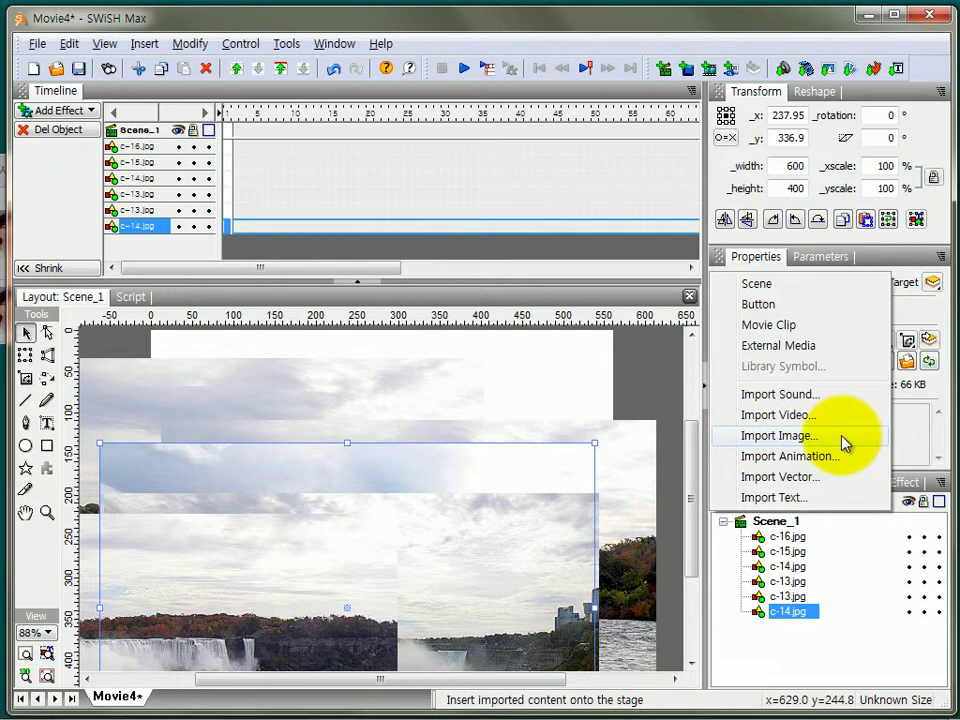
{"action": "left_click", "coordinate": [818, 670]}
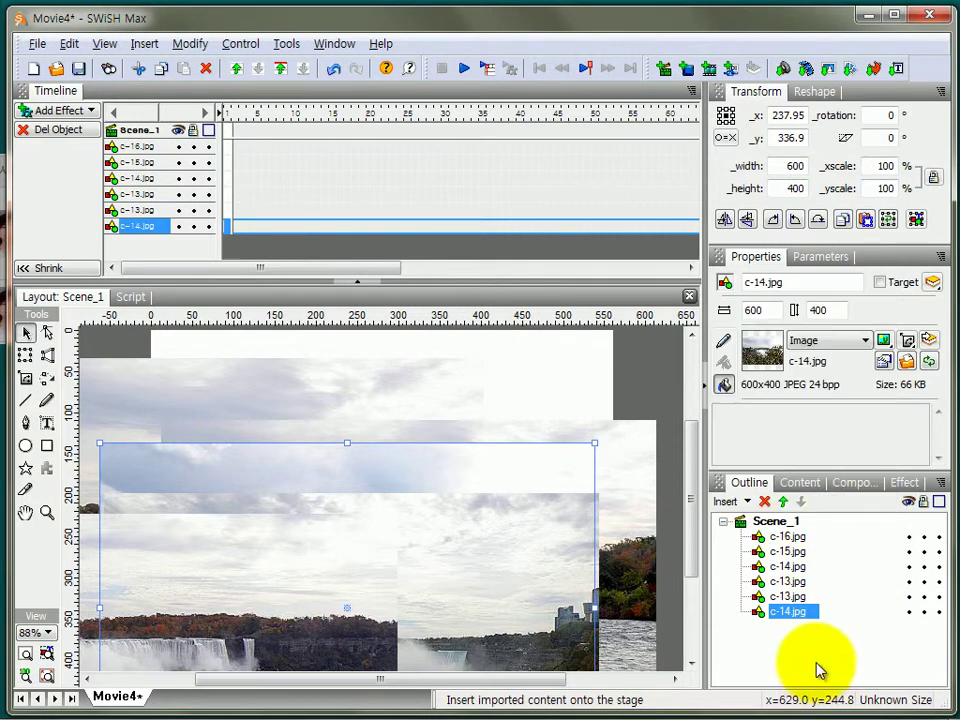
{"action": "left_click", "coordinate": [797, 484]}
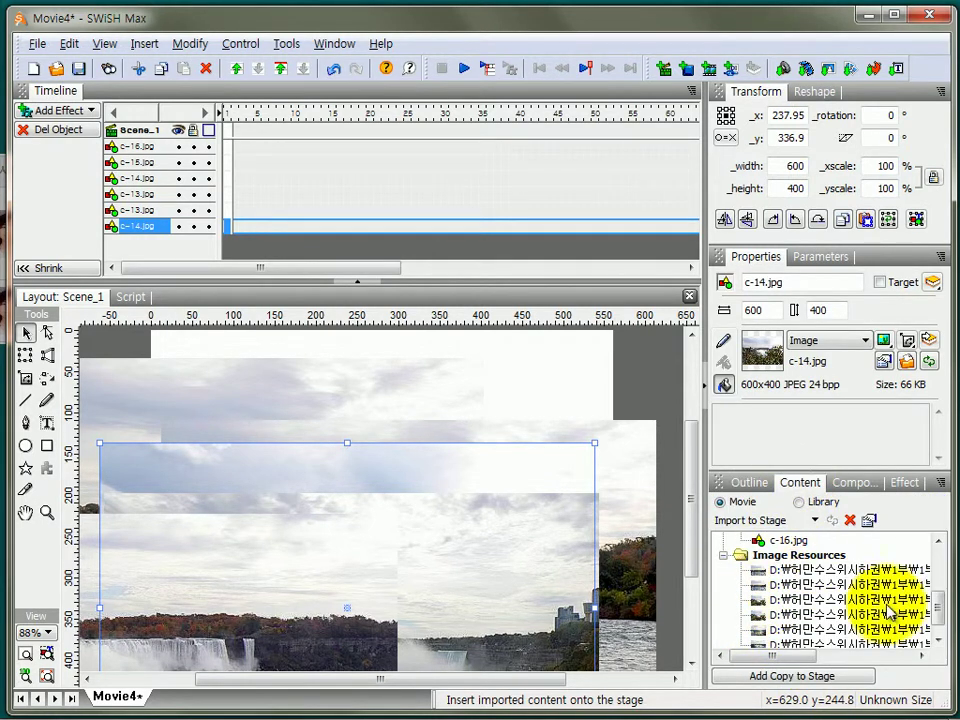
{"action": "left_click_drag", "start_coordinate": [936, 606], "coordinate": [936, 561]}
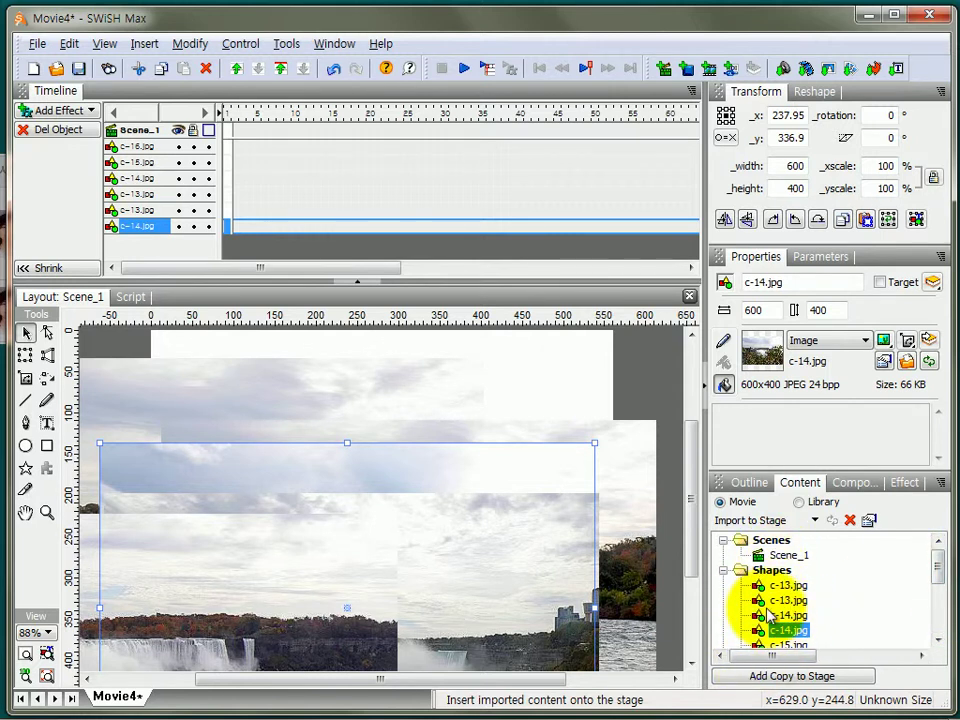
- Delete both c-13.jpg shapes from the movie content
{"action": "left_click_drag", "start_coordinate": [938, 563], "coordinate": [944, 612]}
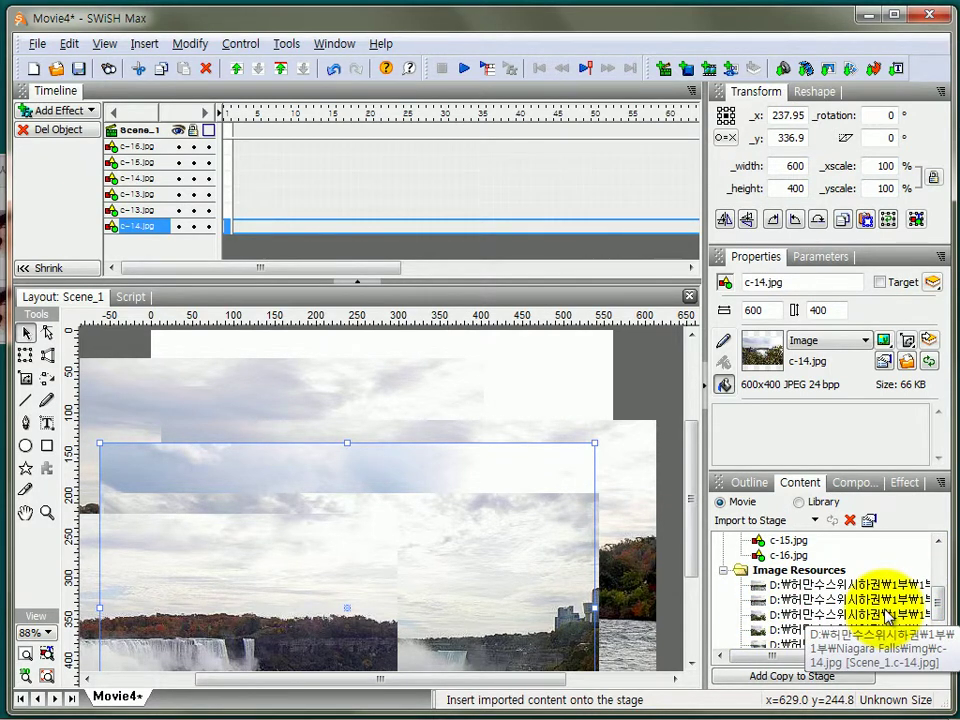
{"action": "left_click_drag", "start_coordinate": [944, 612], "coordinate": [943, 561]}
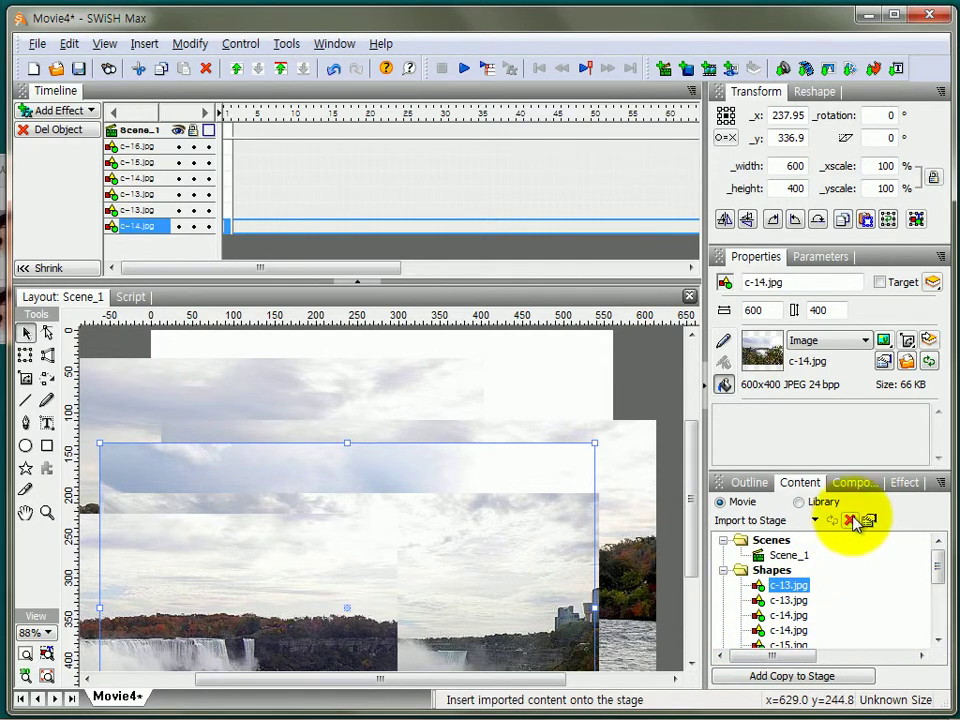
{"action": "left_click", "coordinate": [850, 520]}
{"action": "left_click", "coordinate": [787, 586]}
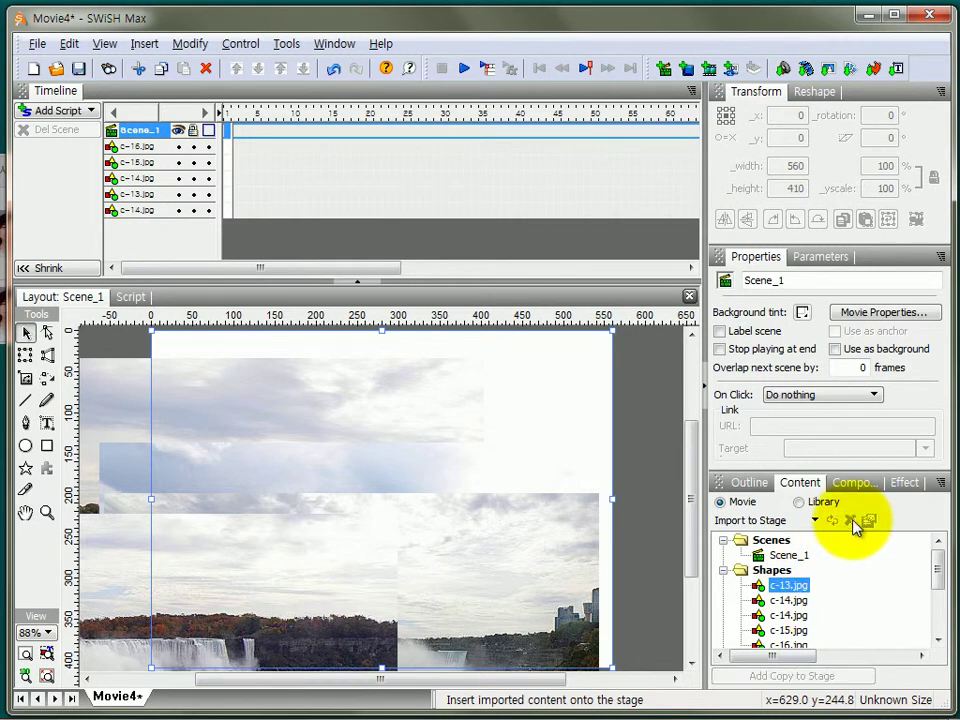
{"action": "left_click", "coordinate": [850, 520]}
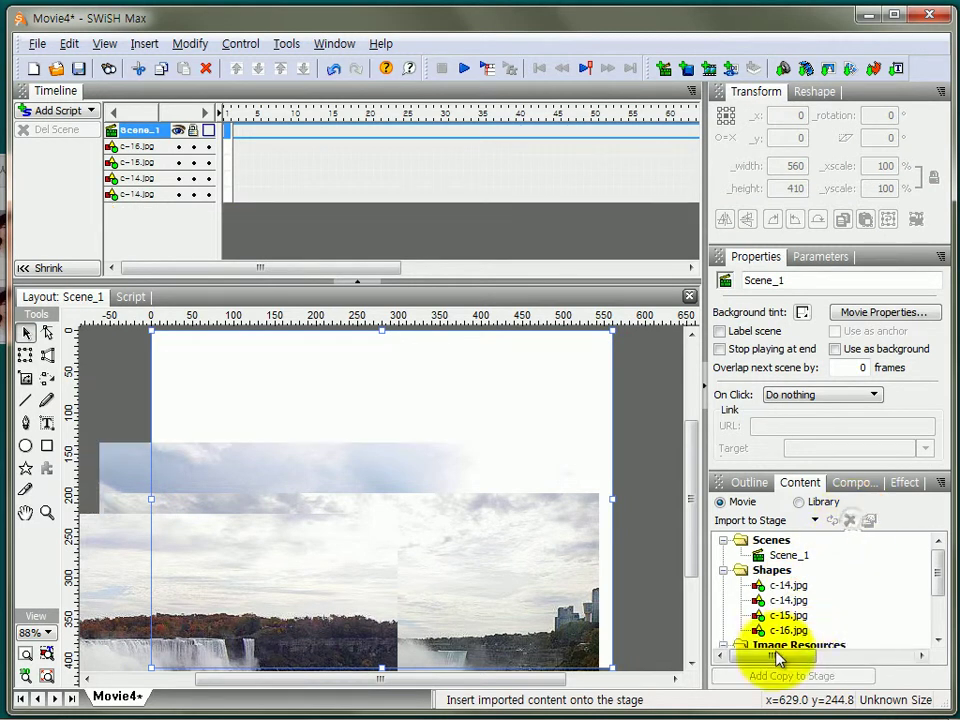
- Delete the remaining shapes from the movie content: both c-14.jpg entries, c-15.jpg and c-16.jpg
{"action": "left_click", "coordinate": [790, 585]}
{"action": "left_click", "coordinate": [850, 520]}
{"action": "left_click", "coordinate": [797, 588]}
{"action": "left_click", "coordinate": [850, 520]}
{"action": "left_click", "coordinate": [795, 586]}
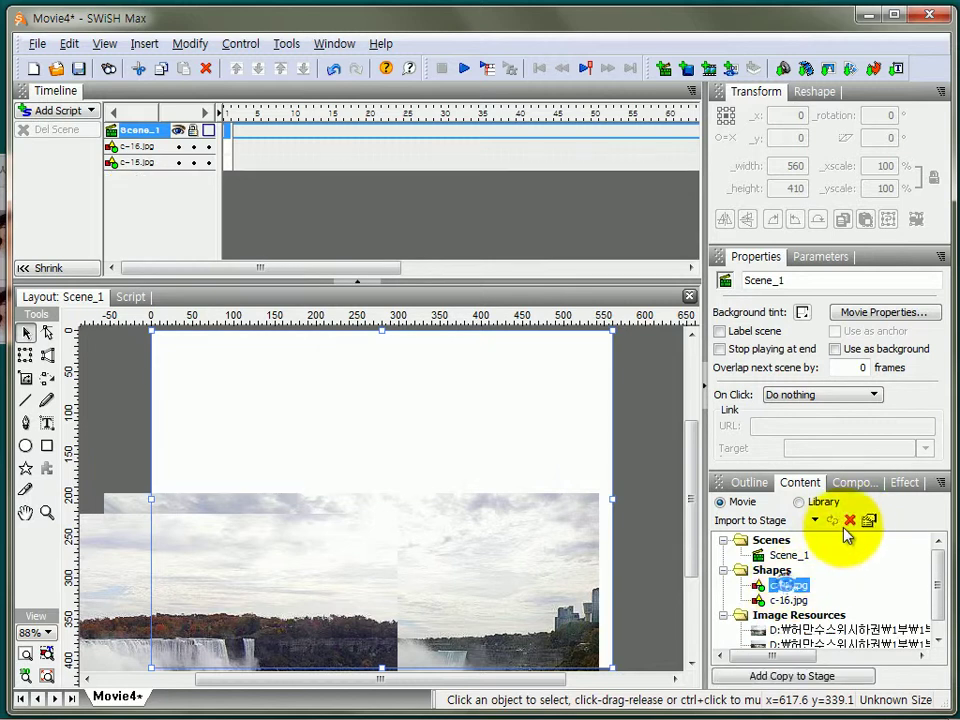
{"action": "left_click", "coordinate": [850, 520]}
{"action": "left_click", "coordinate": [790, 584]}
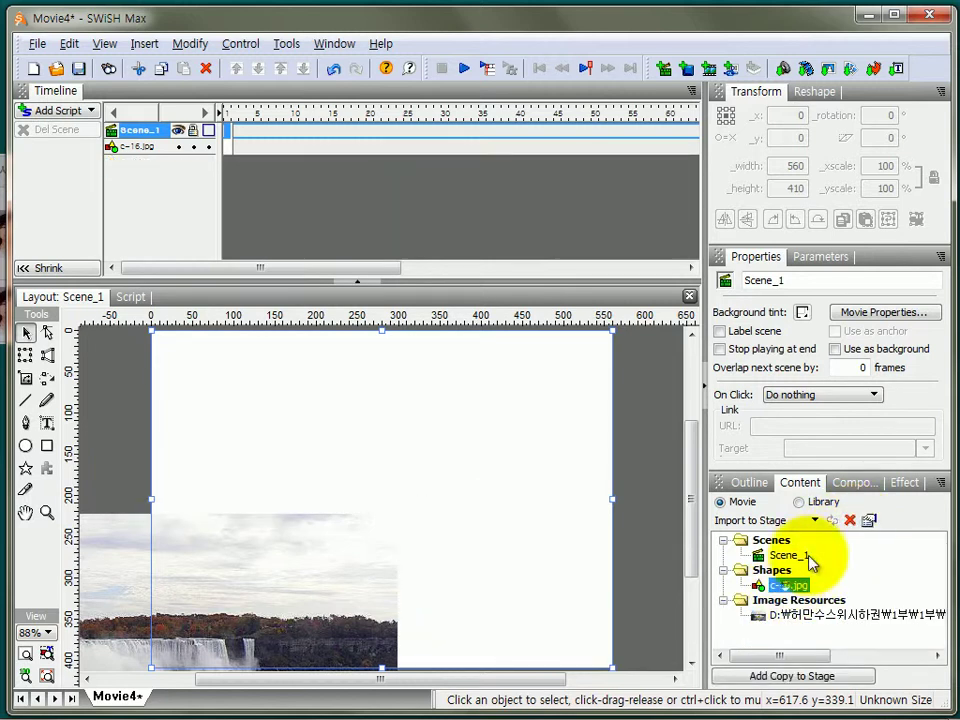
{"action": "left_click", "coordinate": [850, 520]}
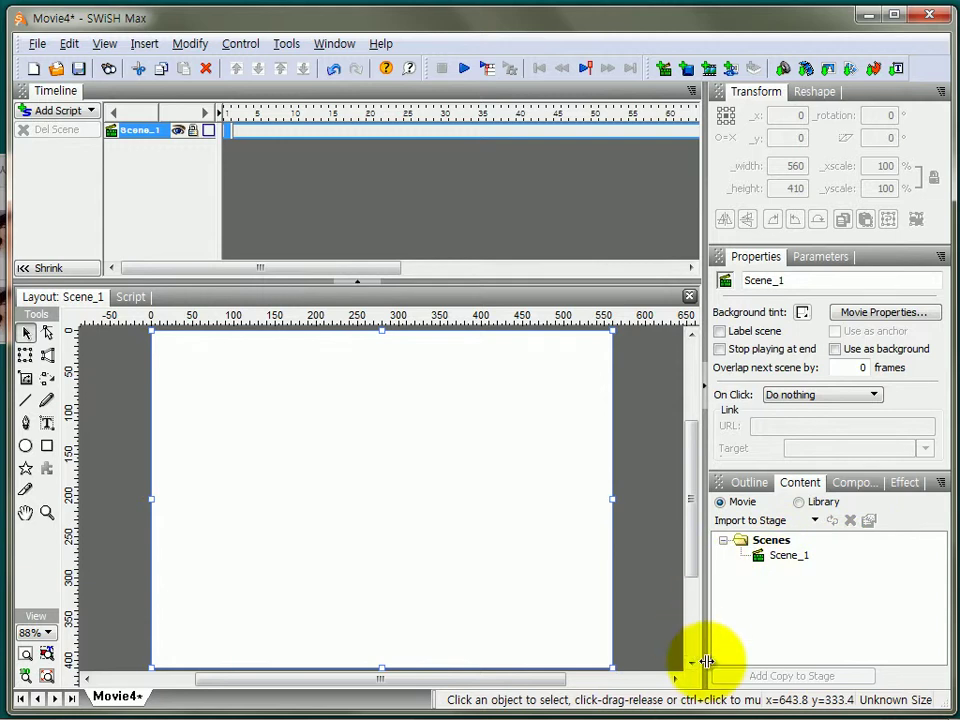
- Check Scene_1 in the Outline, and import the images c-13, c-14, c-15 and c-16 into the content library
{"action": "left_click", "coordinate": [730, 482]}
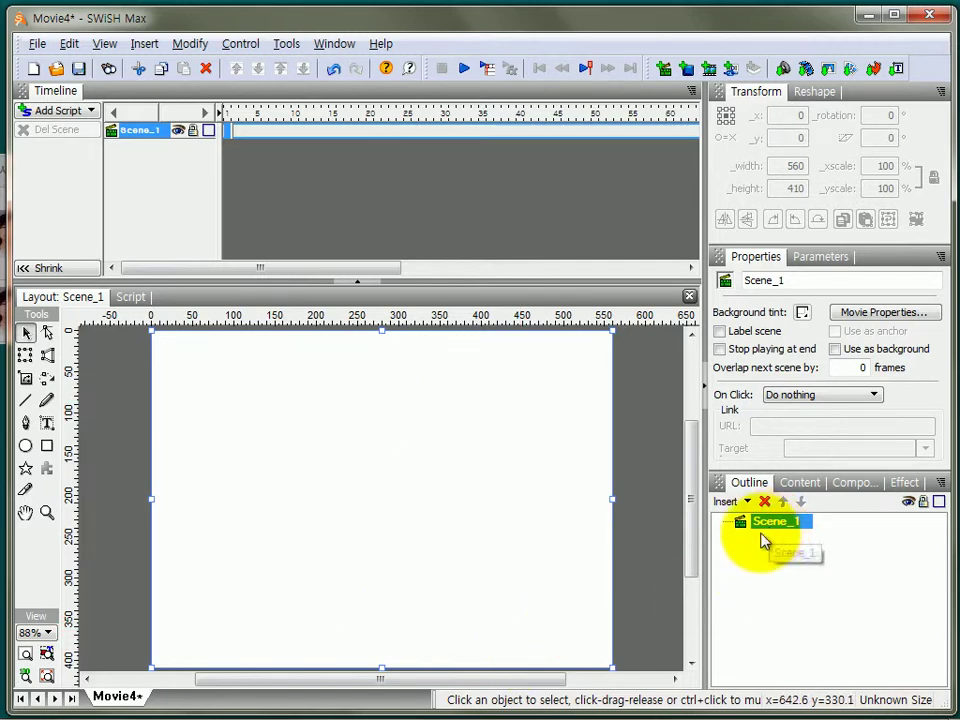
{"action": "left_click", "coordinate": [800, 482]}
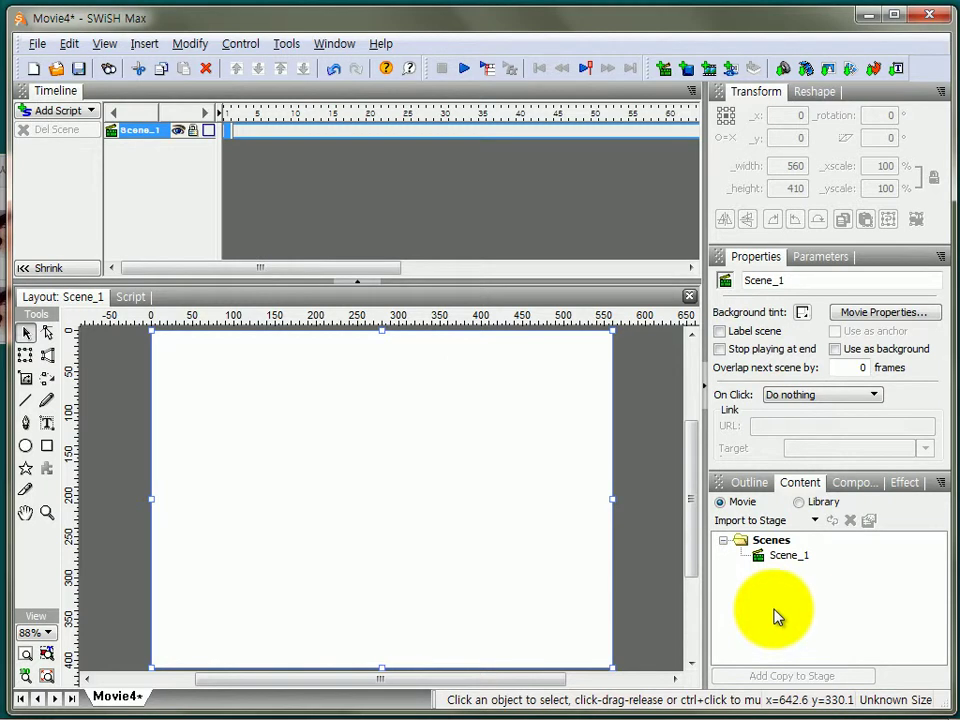
{"action": "left_click", "coordinate": [798, 502]}
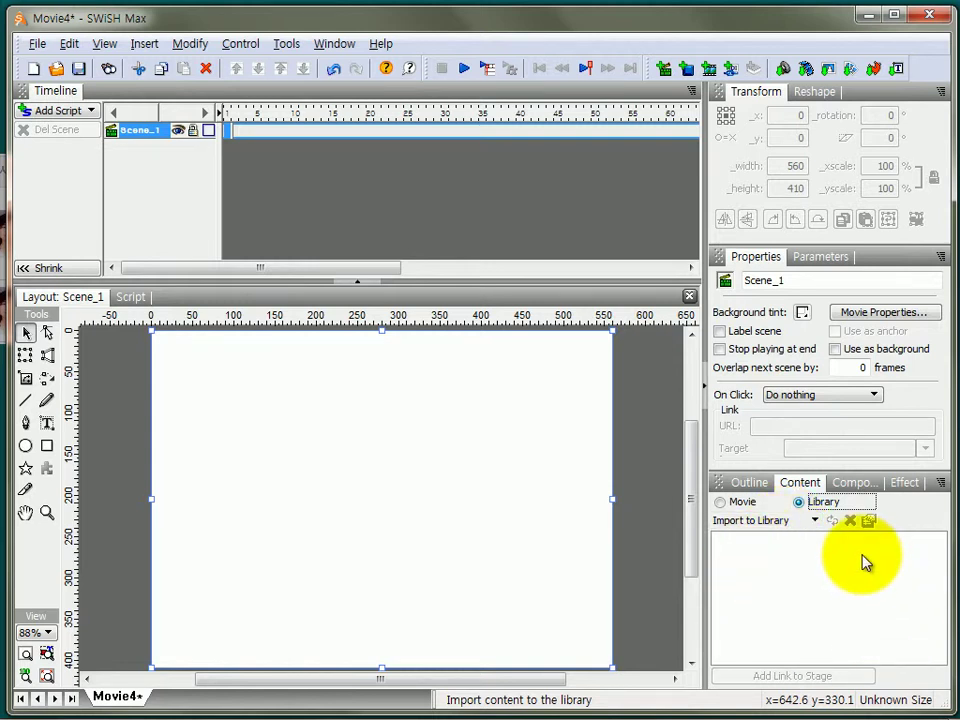
{"action": "left_click", "coordinate": [790, 521]}
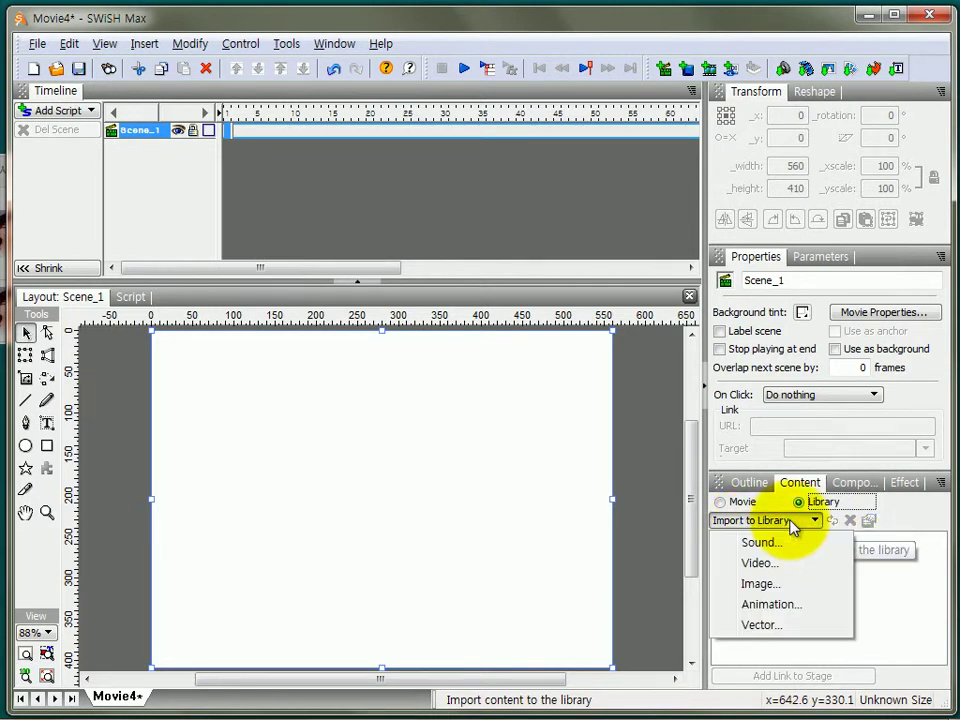
{"action": "left_click", "coordinate": [781, 590]}
{"action": "left_click_drag", "start_coordinate": [481, 417], "coordinate": [274, 261]}
{"action": "left_click", "coordinate": [739, 479]}
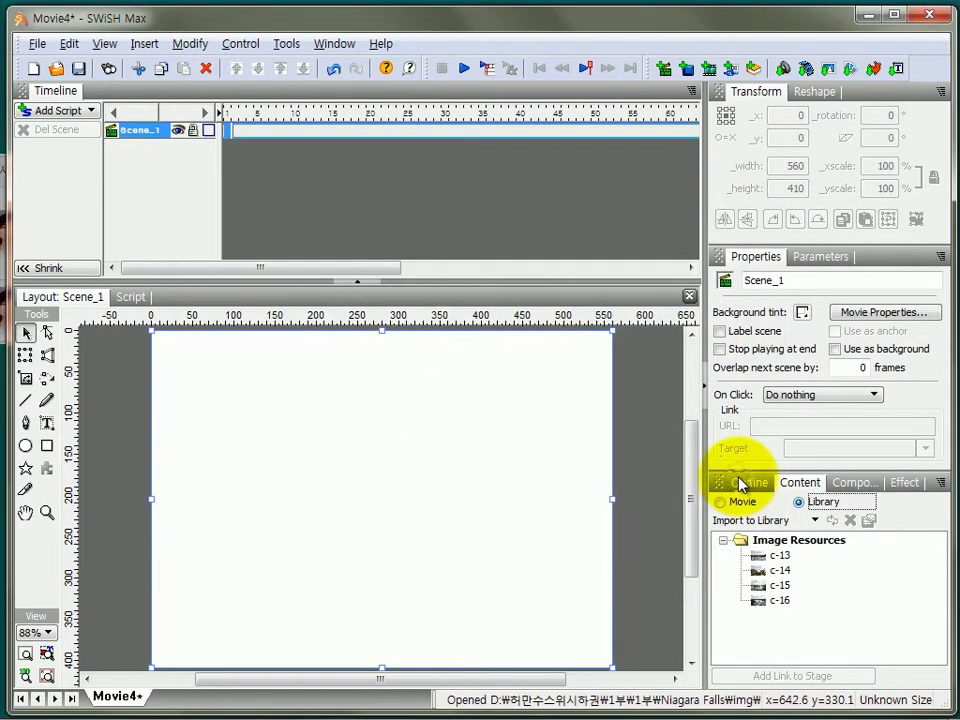
{"action": "left_click", "coordinate": [760, 555]}
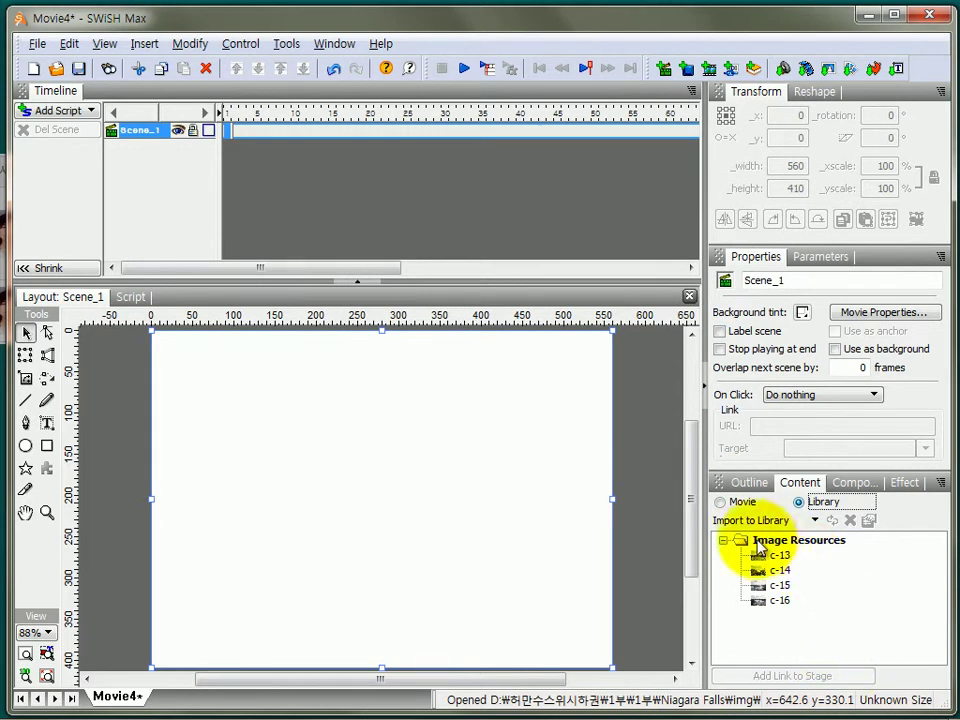
{"action": "left_click", "coordinate": [729, 628]}
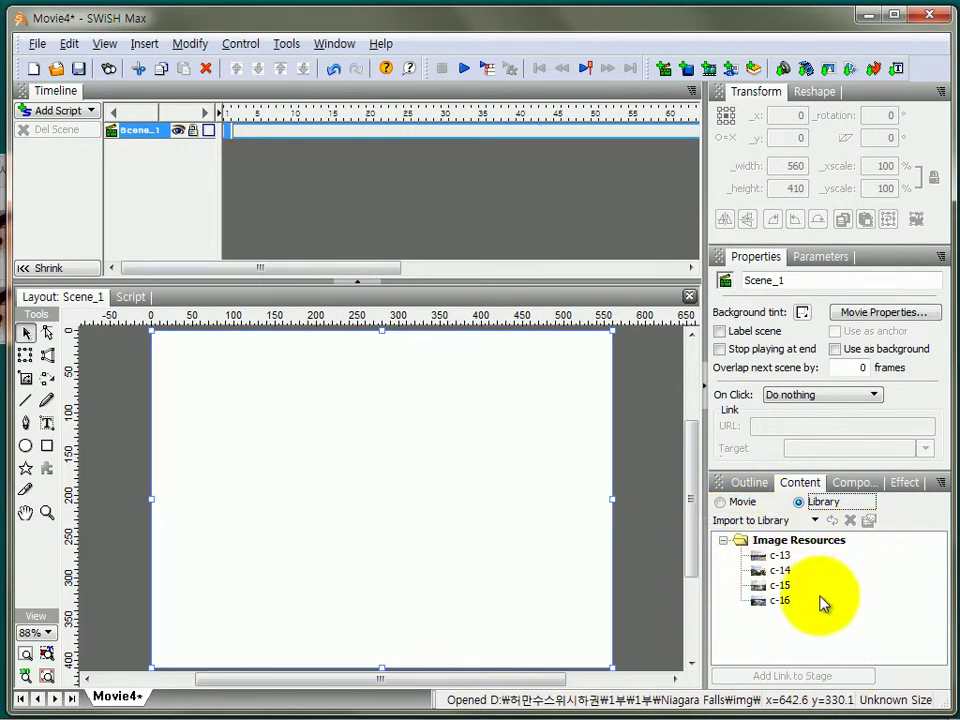
- Add the library image c-13 to the stage and move it to about x 77, y 200
{"action": "left_click", "coordinate": [779, 556]}
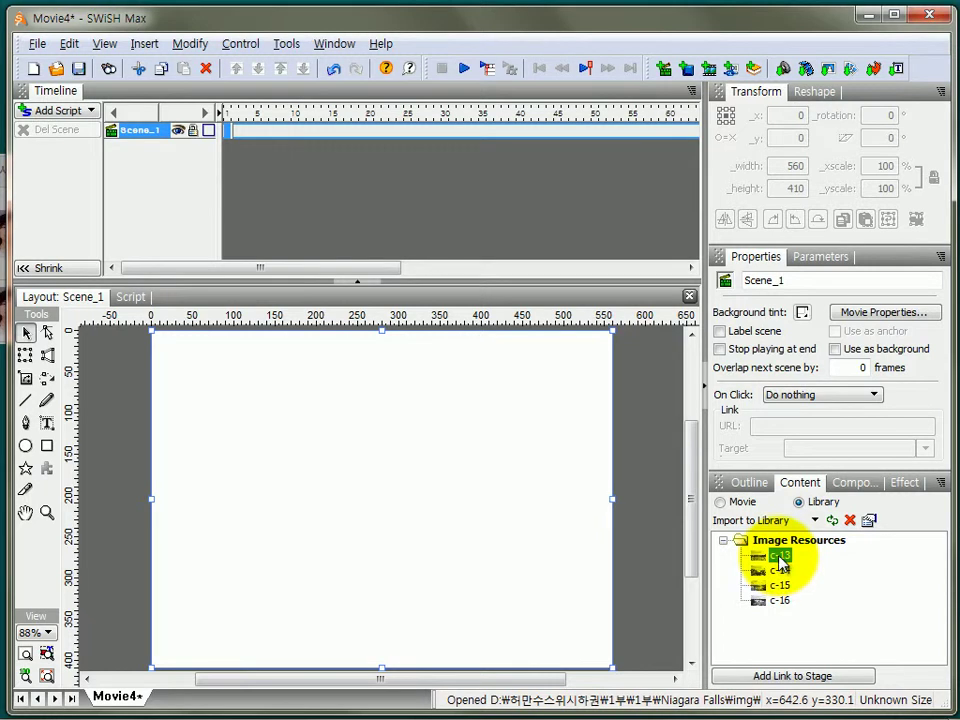
{"action": "right_click", "coordinate": [780, 557]}
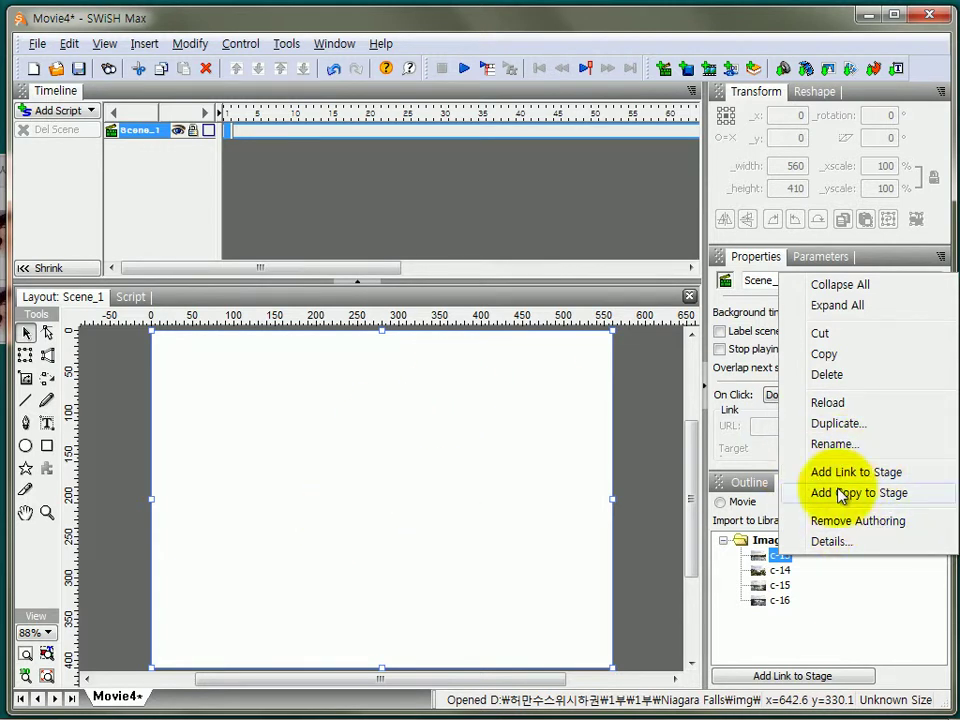
{"action": "left_click", "coordinate": [896, 482]}
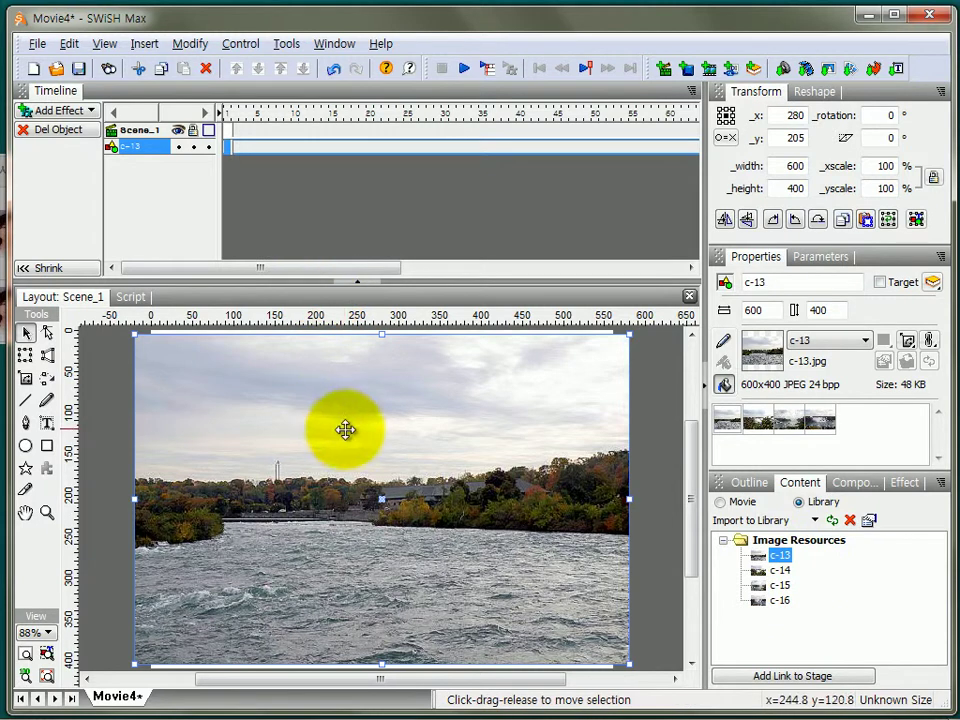
{"action": "left_click_drag", "start_coordinate": [465, 425], "coordinate": [332, 448]}
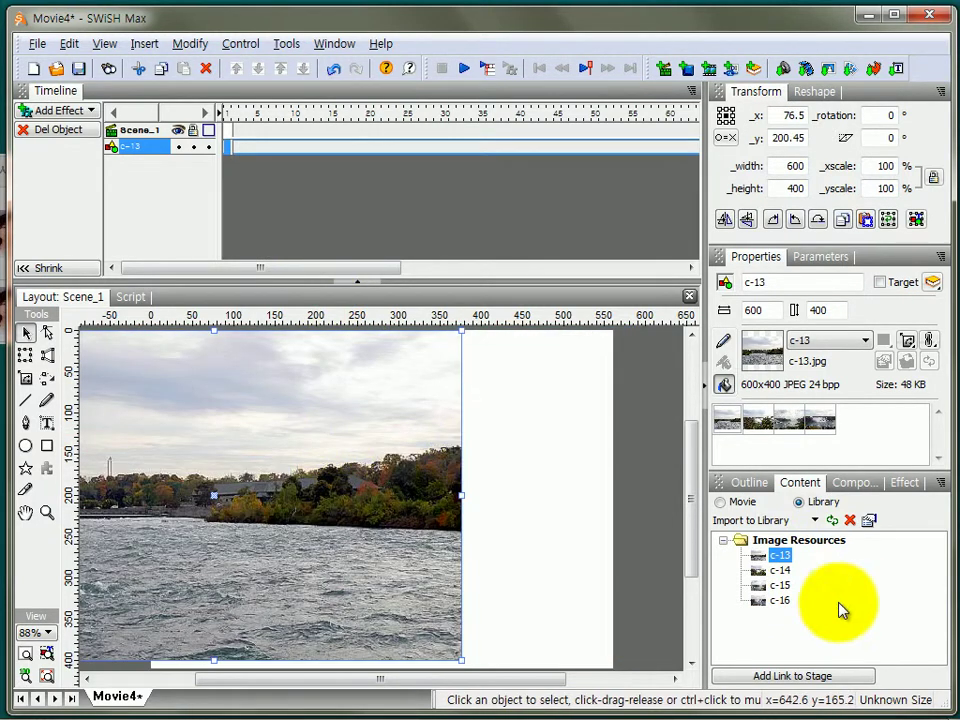
- Add another link to the library image c-13 to the stage and move it to about x 331, y 314
{"action": "right_click", "coordinate": [787, 560]}
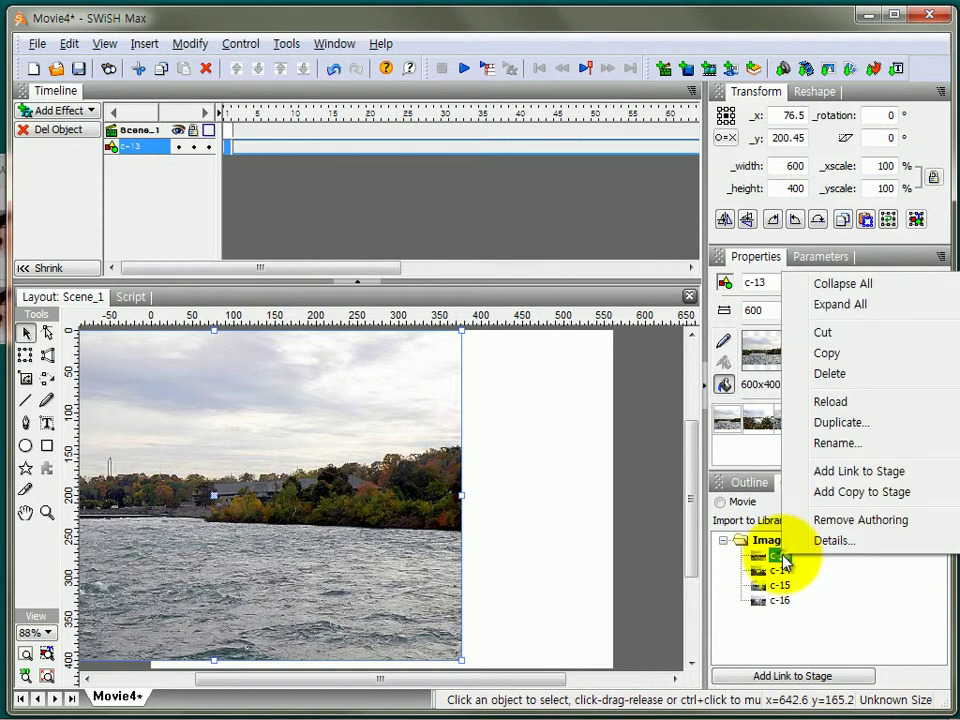
{"action": "left_click", "coordinate": [860, 470]}
{"action": "left_click_drag", "start_coordinate": [535, 478], "coordinate": [574, 592]}
{"action": "left_click_drag", "start_coordinate": [574, 534], "coordinate": [580, 480]}
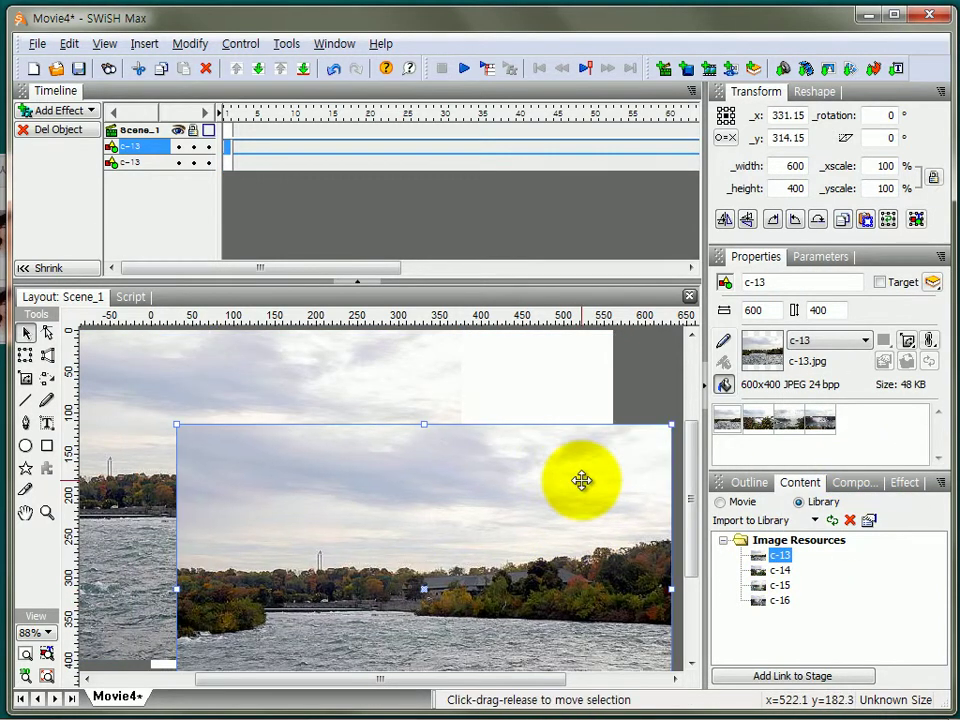
- Add a copy of the library image c-13 to the stage and move it to about x 250, y 264
{"action": "right_click", "coordinate": [781, 562]}
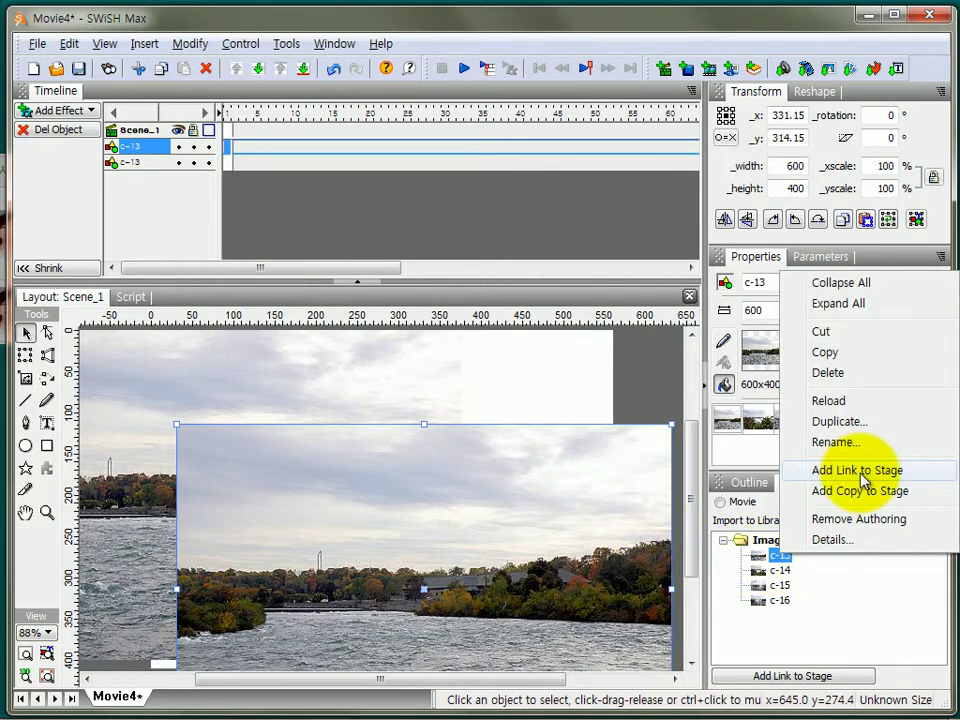
{"action": "left_click", "coordinate": [858, 490]}
{"action": "left_click_drag", "start_coordinate": [576, 467], "coordinate": [549, 515]}
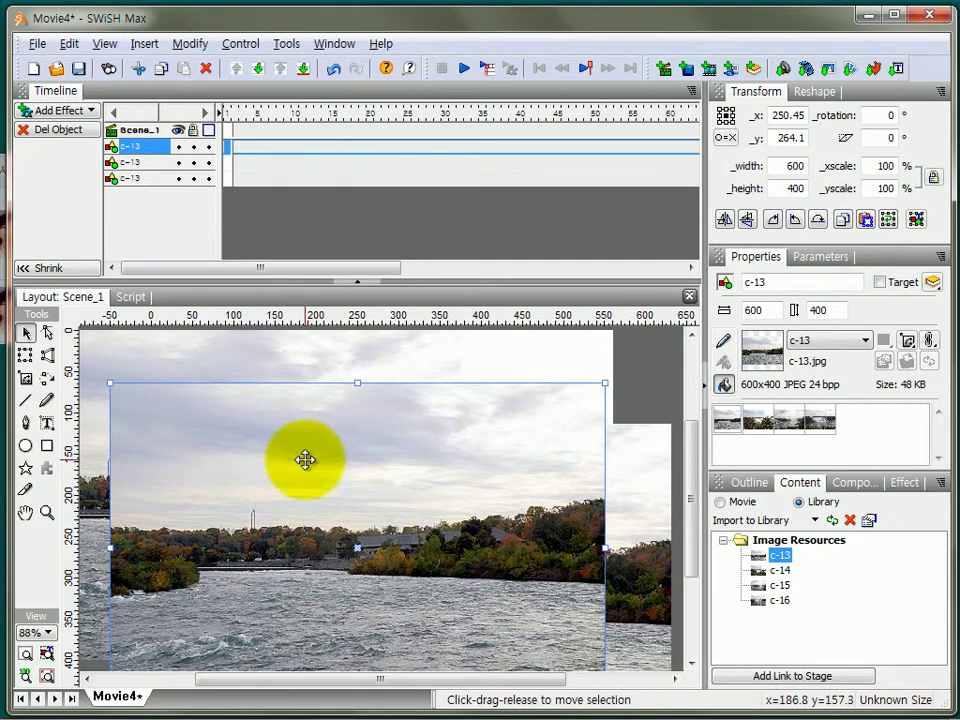
- Delete all three c-13 images from the stage
{"action": "key", "text": "Delete"}
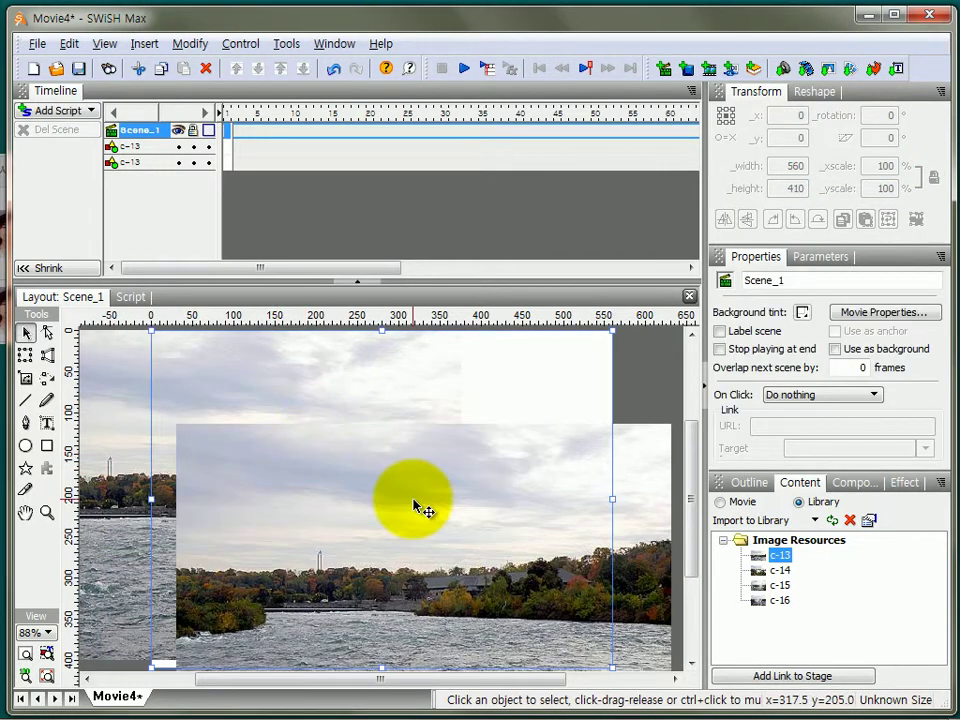
{"action": "left_click", "coordinate": [660, 500]}
{"action": "key", "text": "Delete"}
{"action": "left_click", "coordinate": [394, 418]}
{"action": "key", "text": "Delete"}
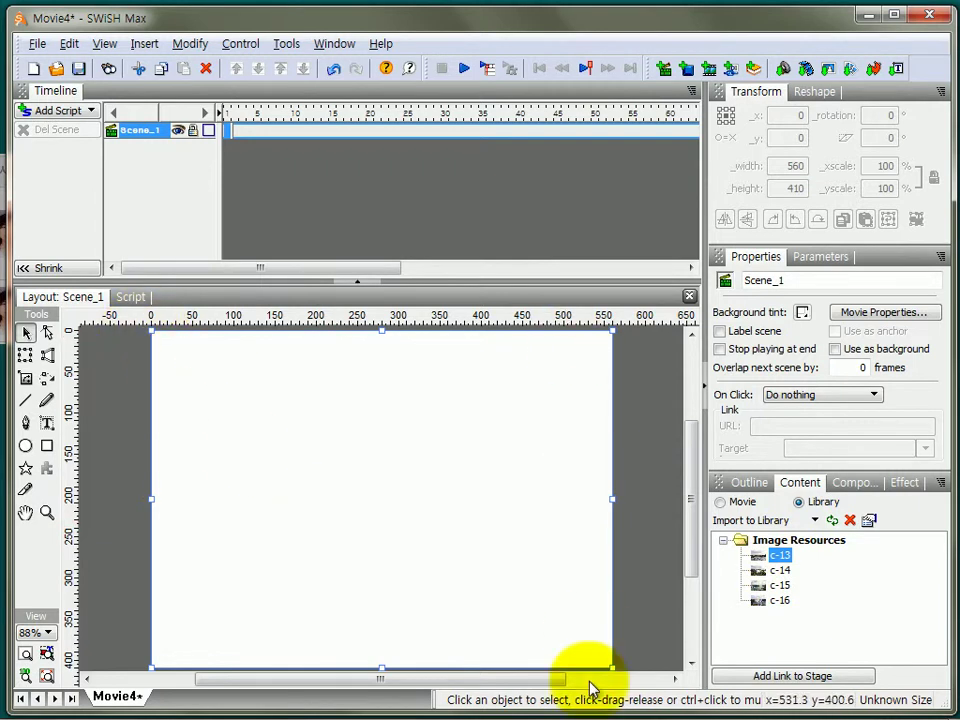
- Add a link to the library image c-14 to the stage, try moving it to about x 280, y 219, and delete it
{"action": "right_click", "coordinate": [778, 576]}
{"action": "left_click", "coordinate": [827, 489]}
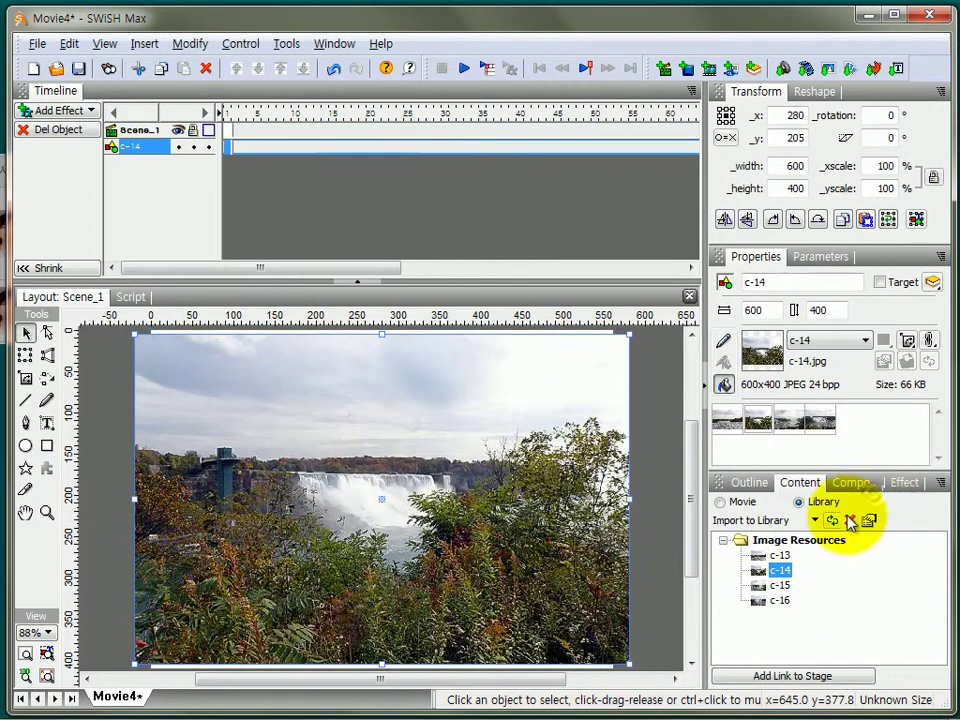
{"action": "left_click_drag", "start_coordinate": [547, 492], "coordinate": [501, 543]}
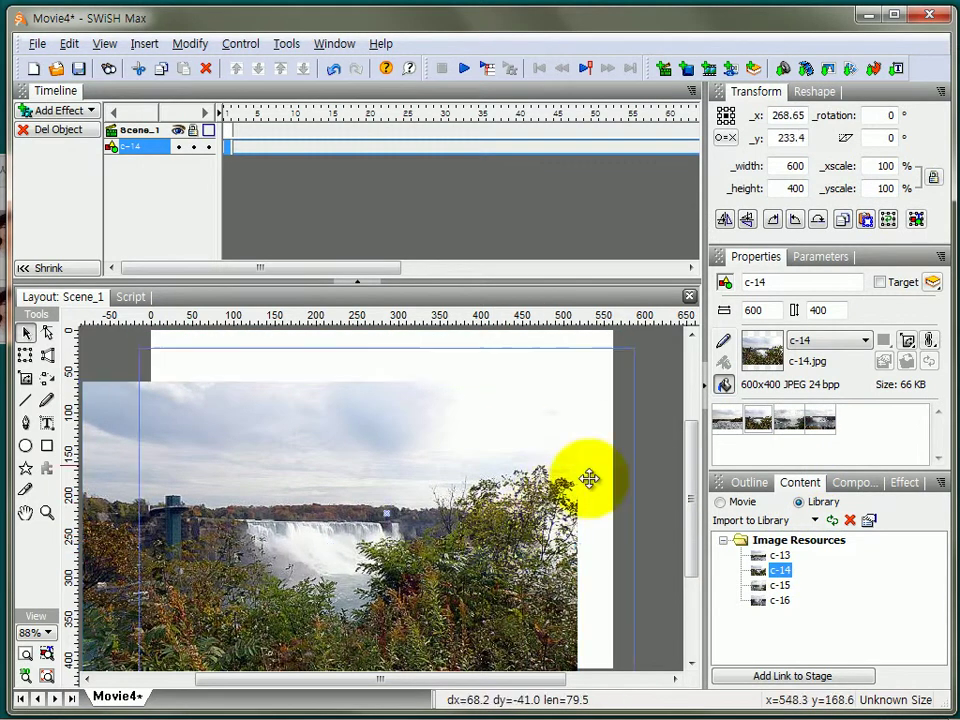
{"action": "left_click_drag", "start_coordinate": [547, 504], "coordinate": [607, 468]}
{"action": "mouse_move", "coordinate": [585, 510]}
{"action": "left_mouse_down"}
{"action": "mouse_move", "coordinate": [563, 500]}
{"action": "mouse_move", "coordinate": [572, 514]}
{"action": "left_mouse_up"}
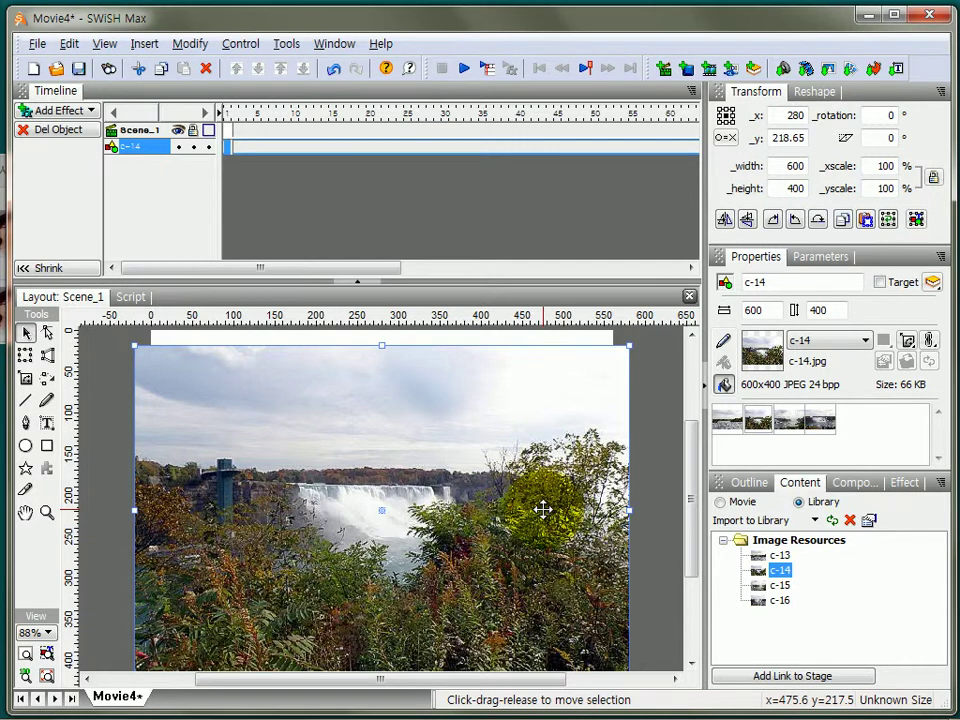
{"action": "key", "text": "Delete"}
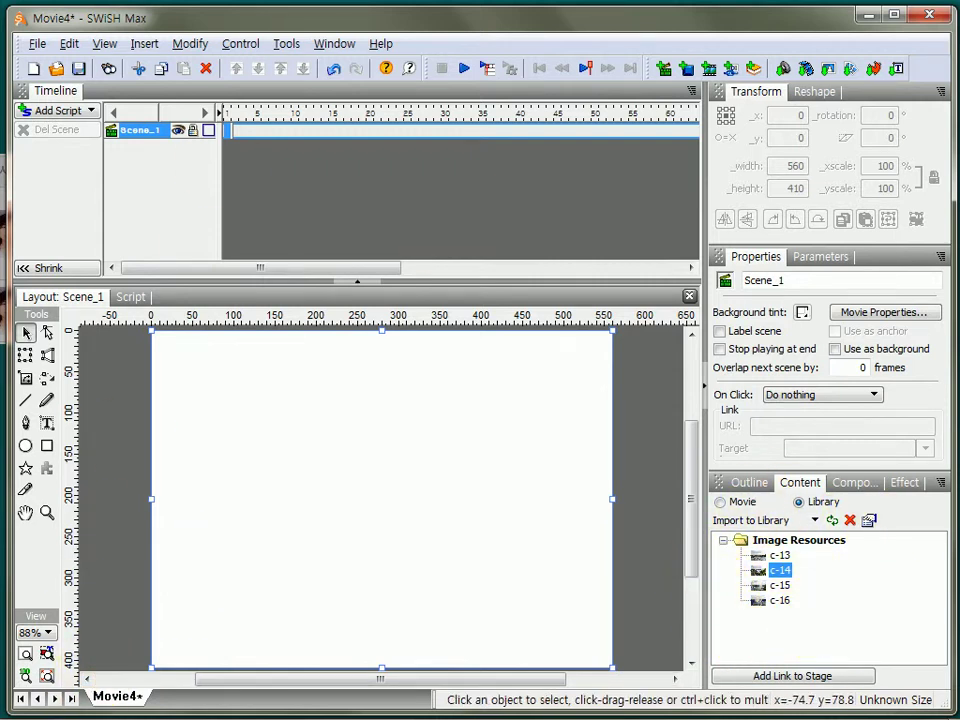
- Switch to the browser and read the lesson notes on using the Movie and Library content, and return to SWiSH Max
{"action": "key", "text": "alt+Tab"}
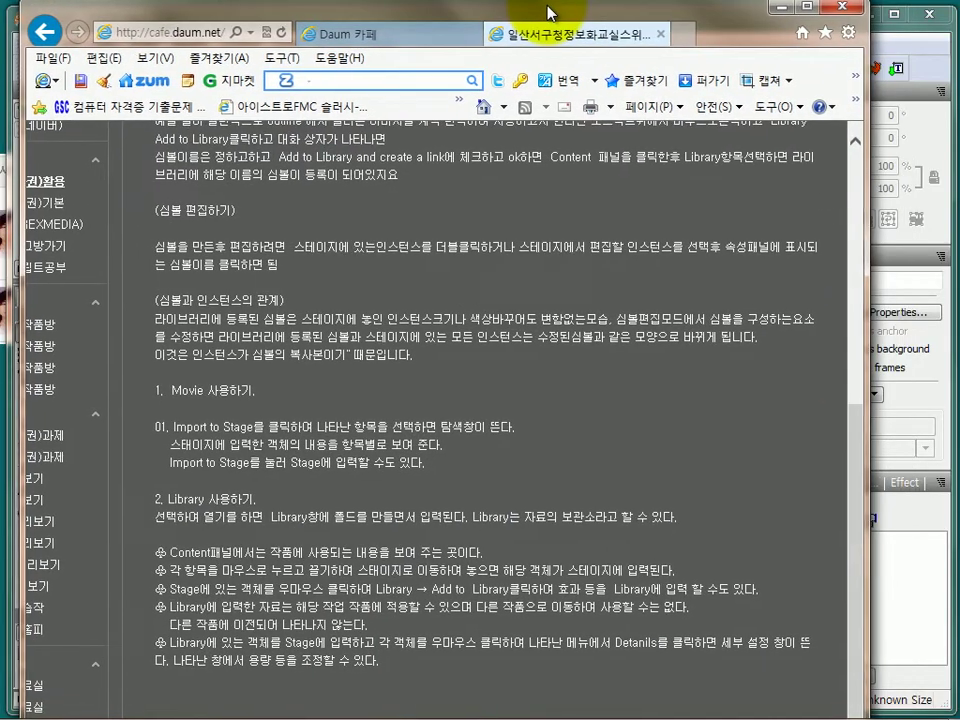
{"action": "left_click_drag", "start_coordinate": [548, 12], "coordinate": [537, 20]}
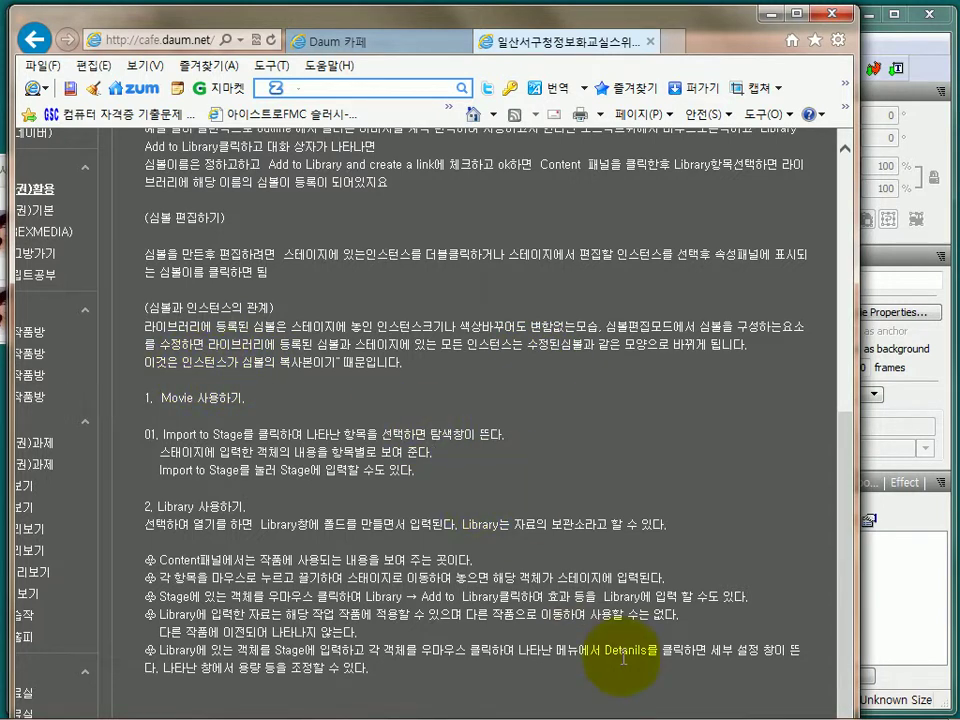
{"action": "left_click", "coordinate": [770, 13]}
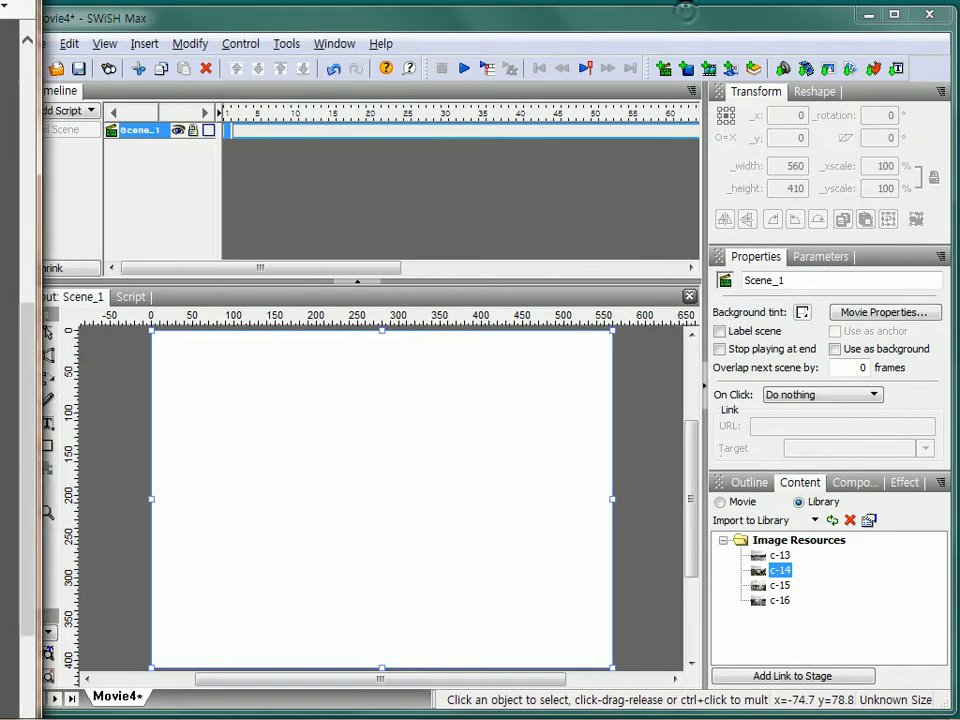
- Add a link to the library image c-14 to the stage and change the shape's fill type to Solid
{"action": "right_click", "coordinate": [782, 571]}
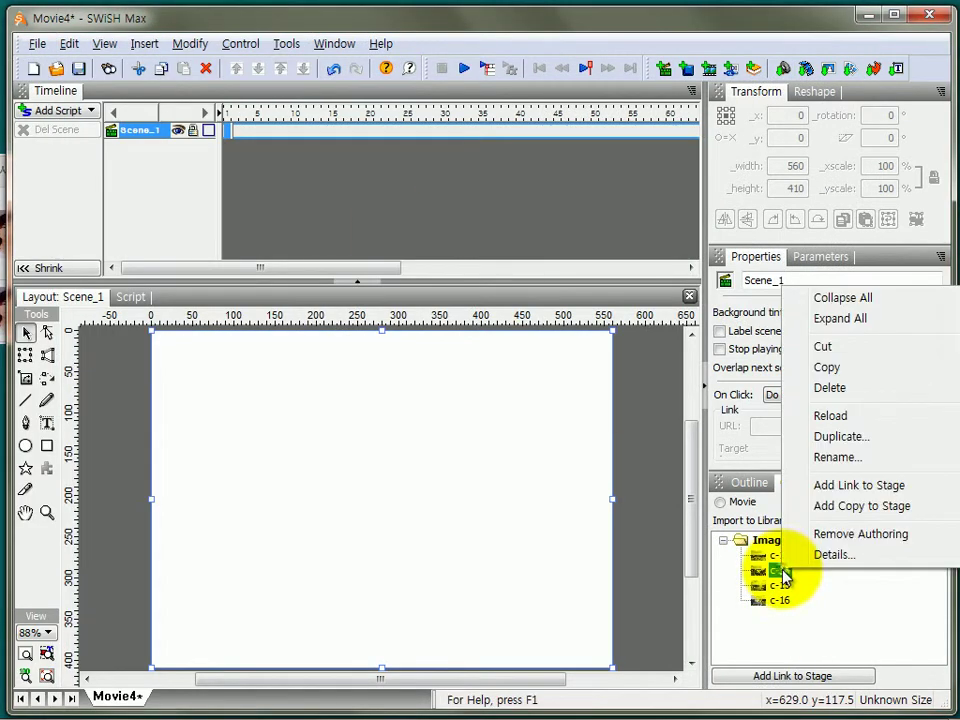
{"action": "left_click", "coordinate": [882, 490]}
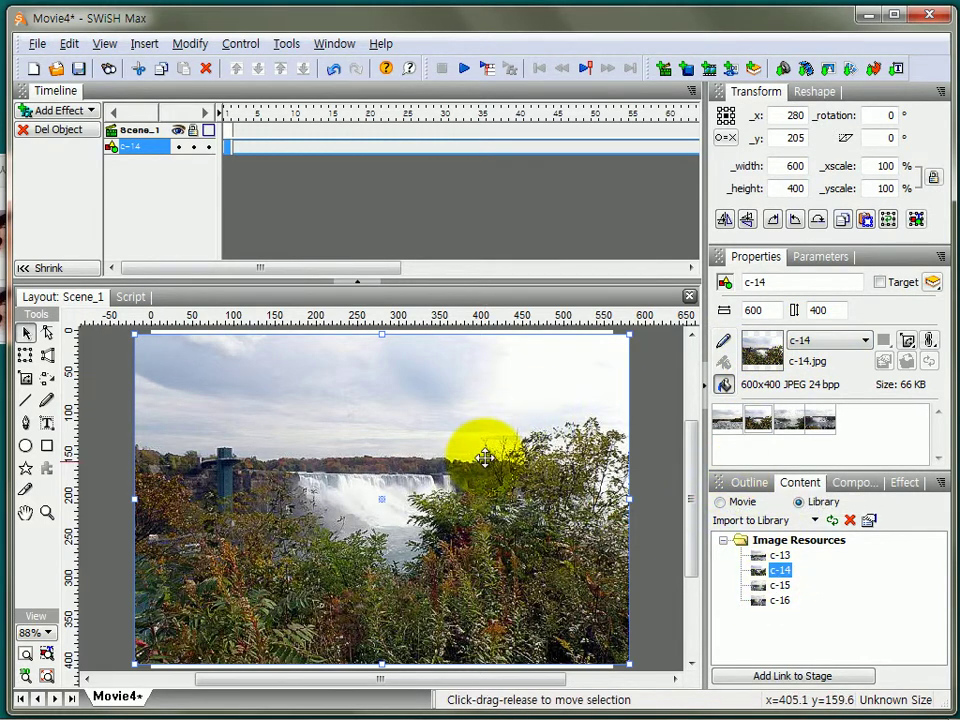
{"action": "left_click", "coordinate": [745, 484]}
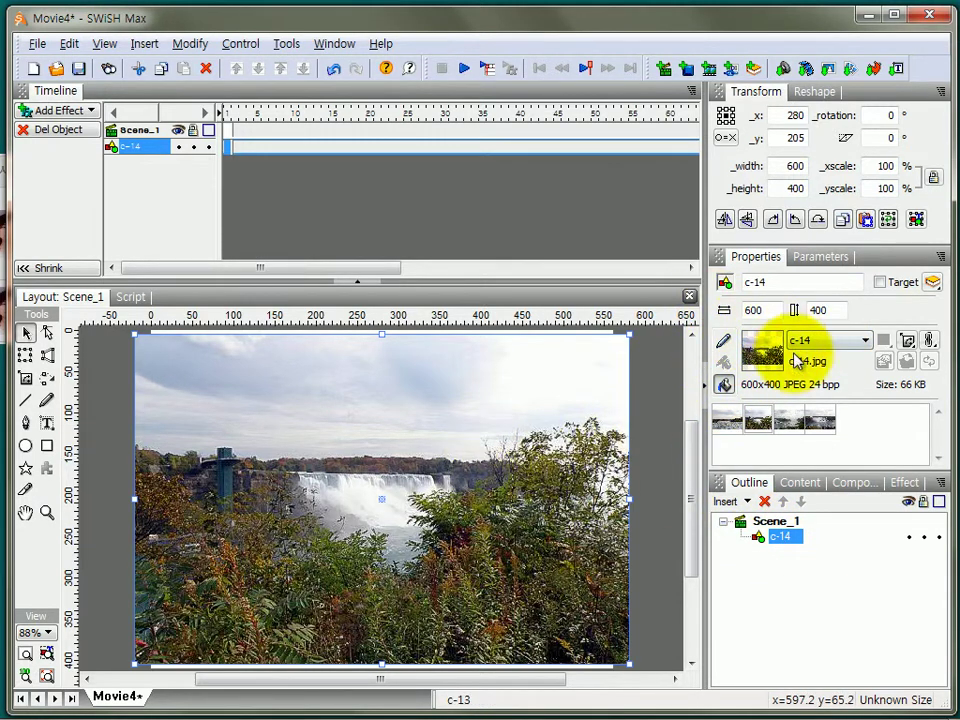
{"action": "left_click", "coordinate": [866, 341]}
{"action": "left_click", "coordinate": [840, 369]}
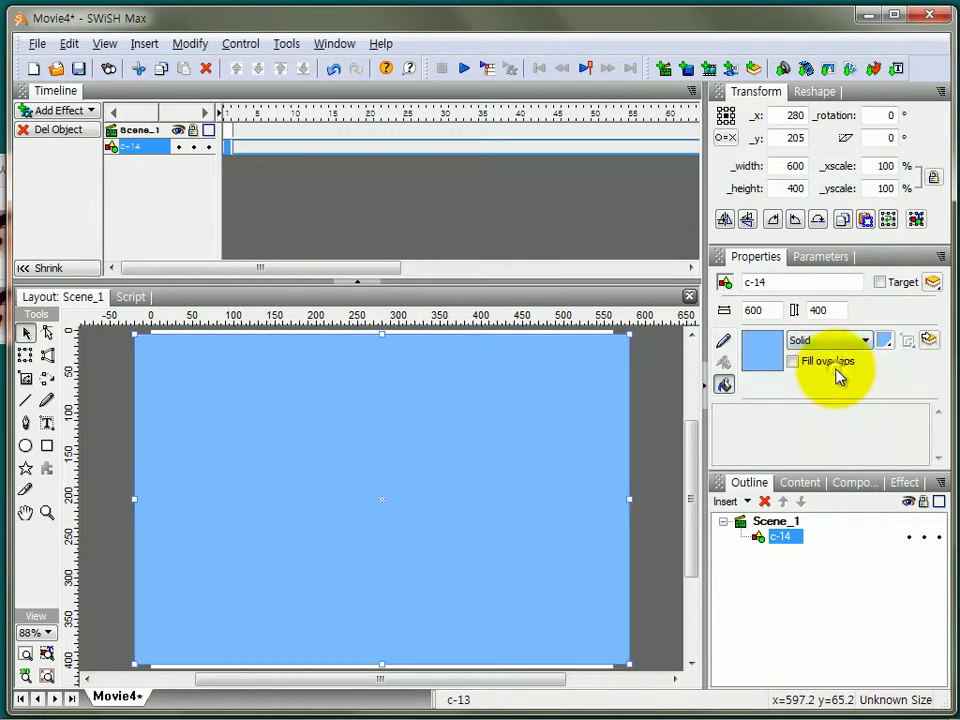
- Move the blue shape to about x 265, y 208, and place a link to library image c-13 at about x 237, y 227
{"action": "mouse_move", "coordinate": [607, 434]}
{"action": "left_mouse_down"}
{"action": "mouse_move", "coordinate": [566, 463]}
{"action": "mouse_move", "coordinate": [595, 443]}
{"action": "left_mouse_up"}
{"action": "left_click", "coordinate": [808, 484]}
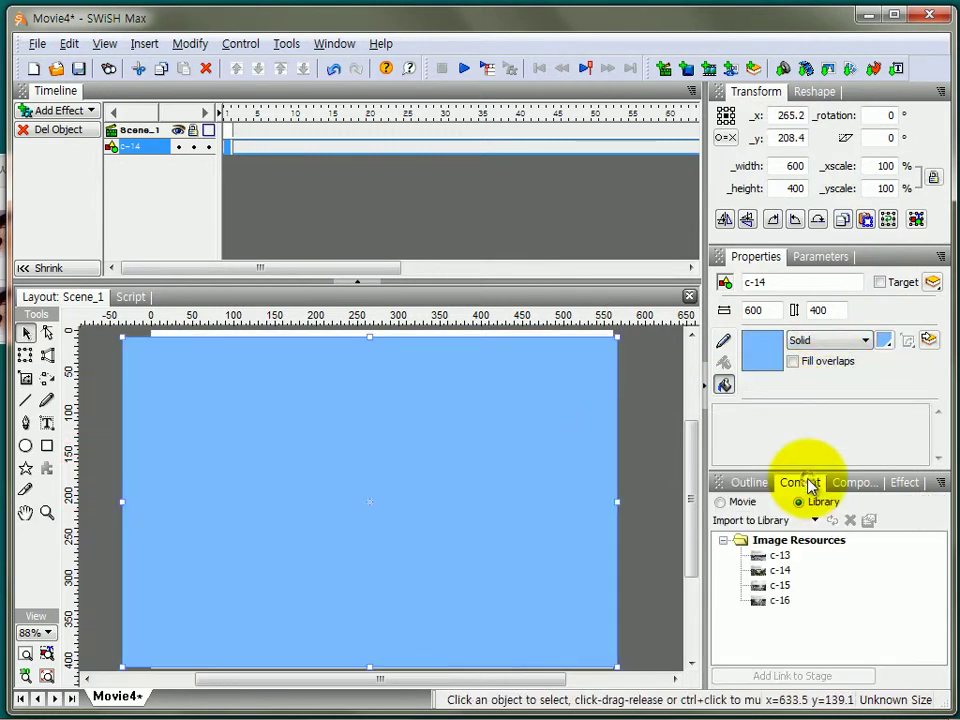
{"action": "left_click", "coordinate": [778, 556]}
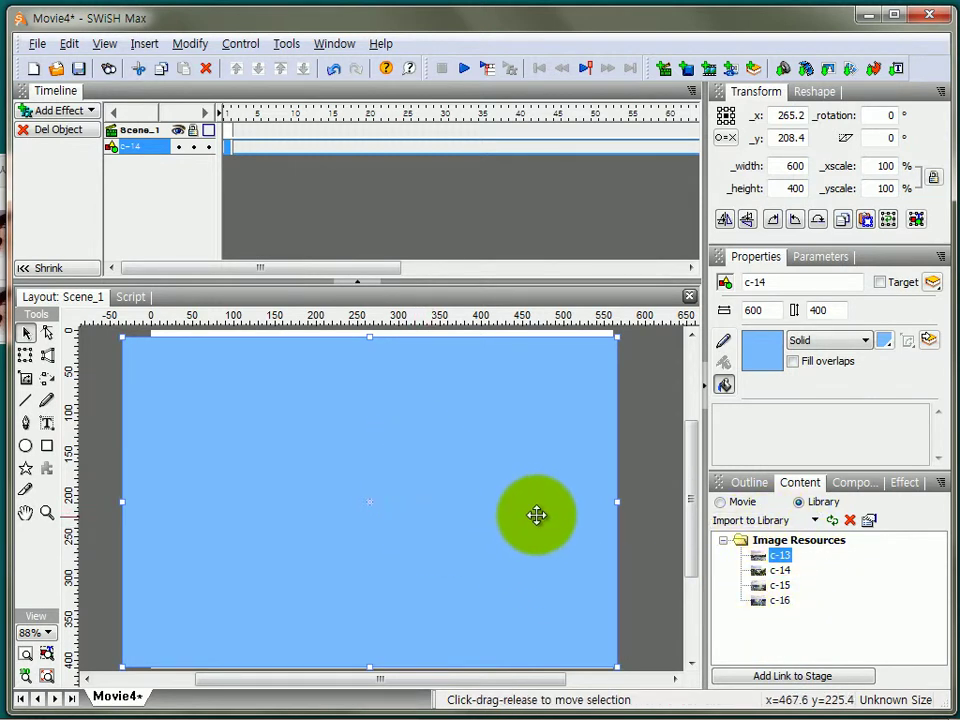
{"action": "right_click", "coordinate": [789, 563]}
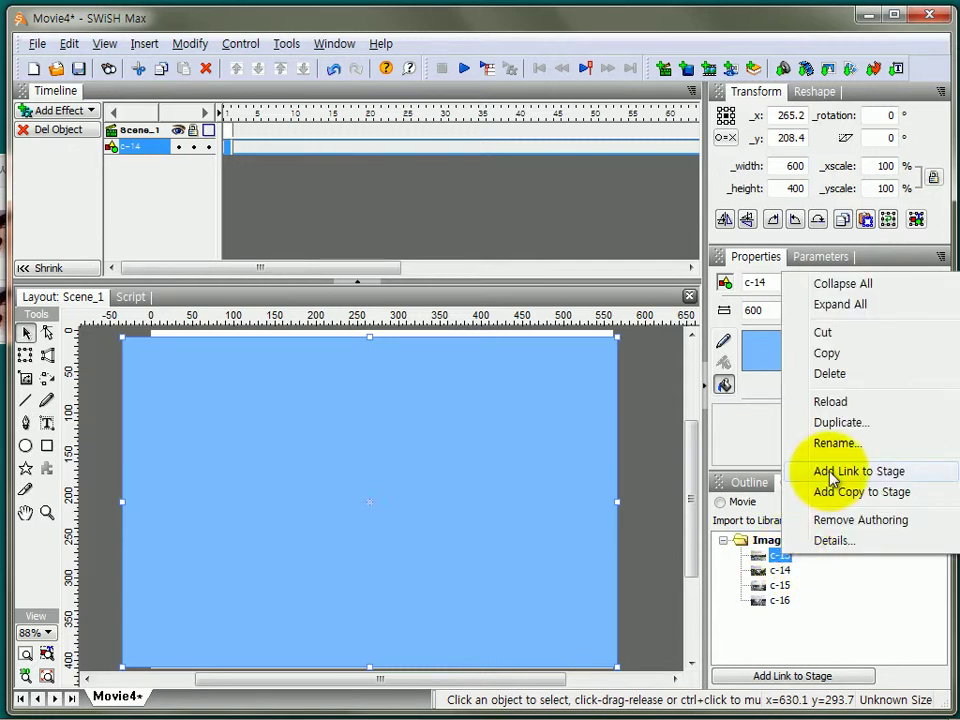
{"action": "left_click", "coordinate": [830, 474]}
{"action": "left_click_drag", "start_coordinate": [560, 553], "coordinate": [530, 573]}
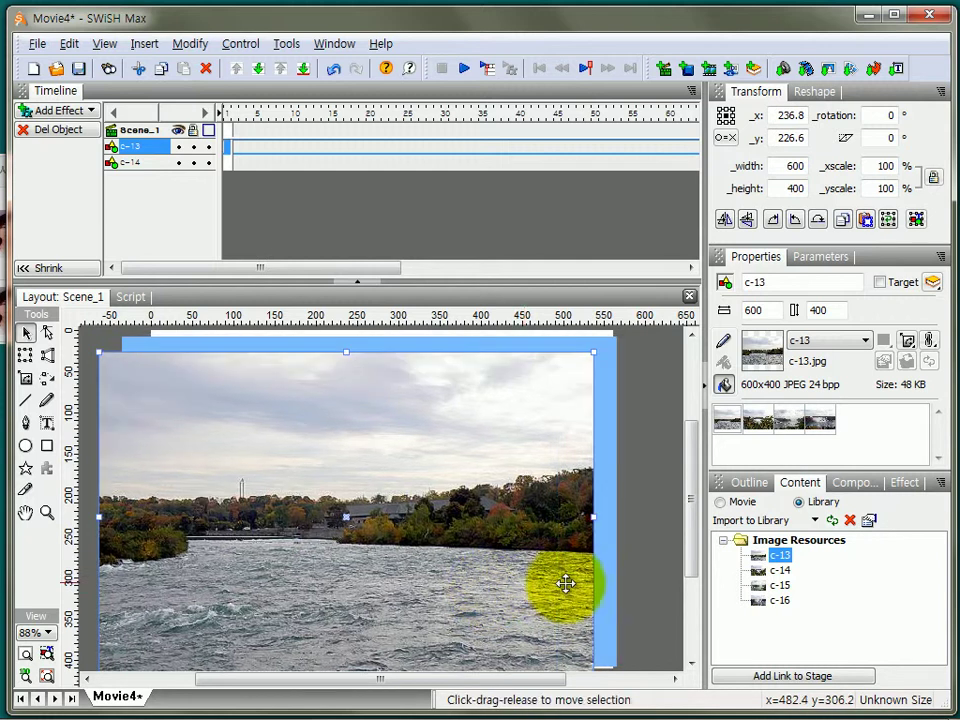
- Add a copy of the library image c-14 to the stage and move it to about x 264, y 205
{"action": "right_click", "coordinate": [787, 572]}
{"action": "left_click", "coordinate": [853, 507]}
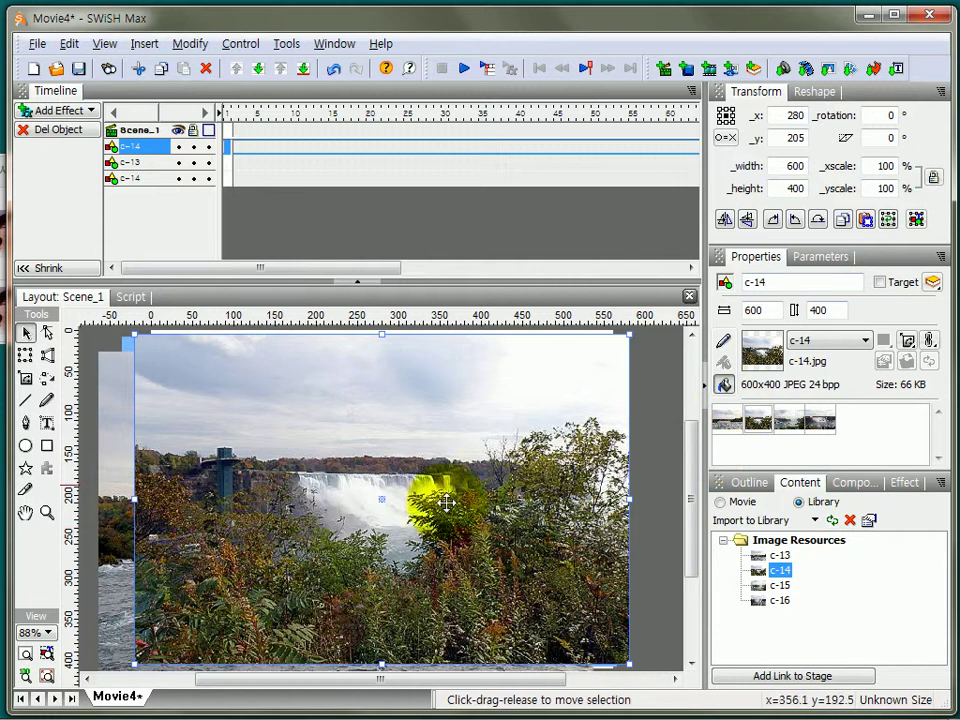
{"action": "left_click_drag", "start_coordinate": [507, 431], "coordinate": [494, 431]}
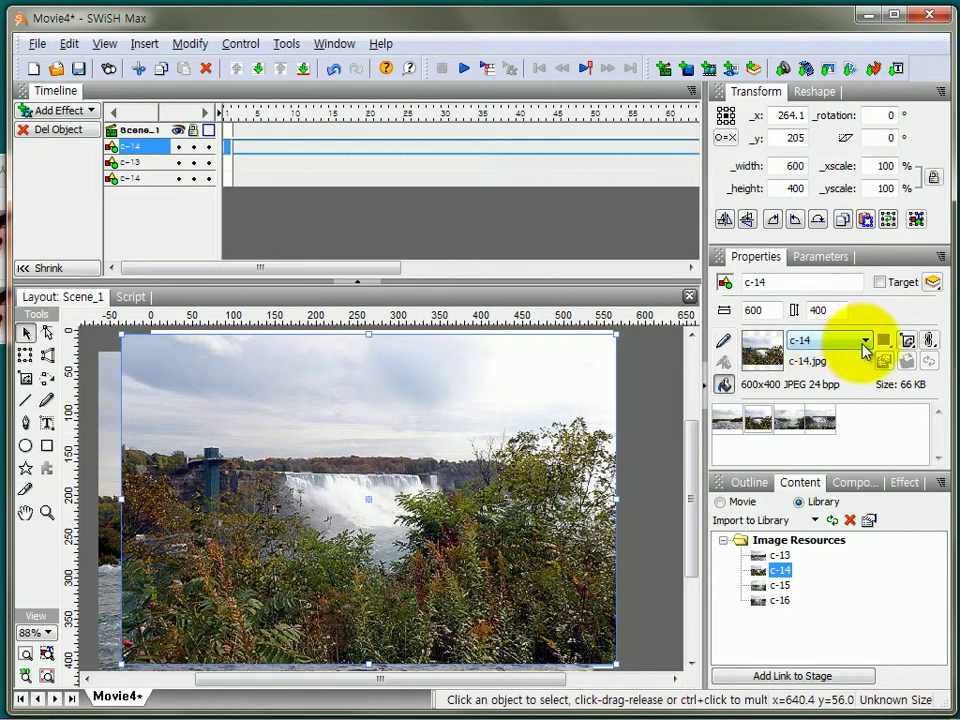
- Try a Gradient fill on the c-14 copy and set its fill type to Solid
{"action": "left_click", "coordinate": [866, 341]}
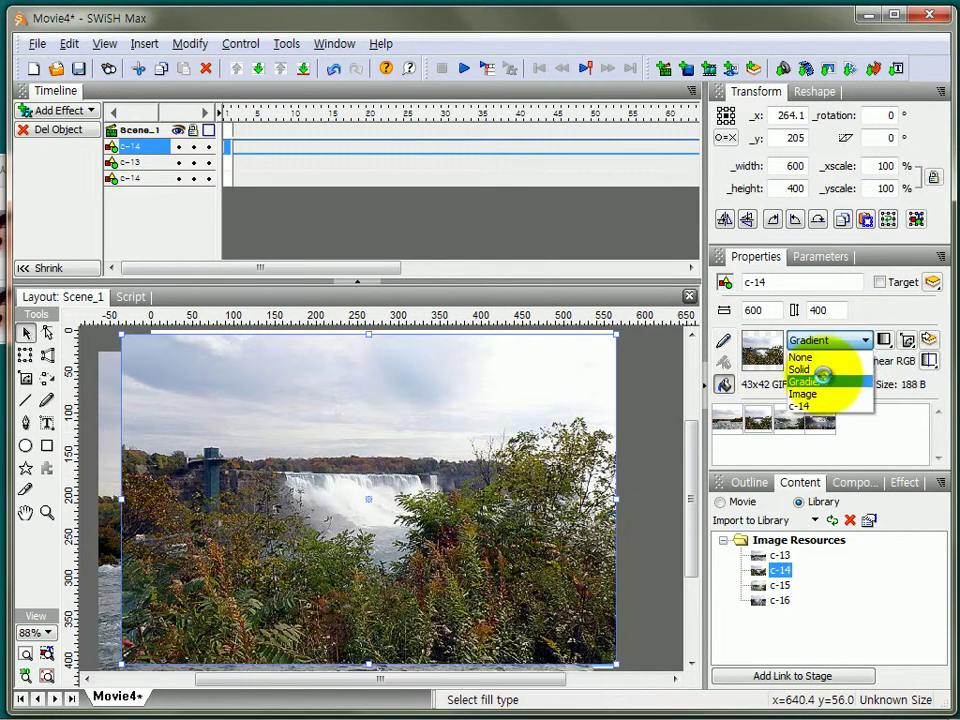
{"action": "left_click", "coordinate": [821, 381]}
{"action": "left_click", "coordinate": [866, 341]}
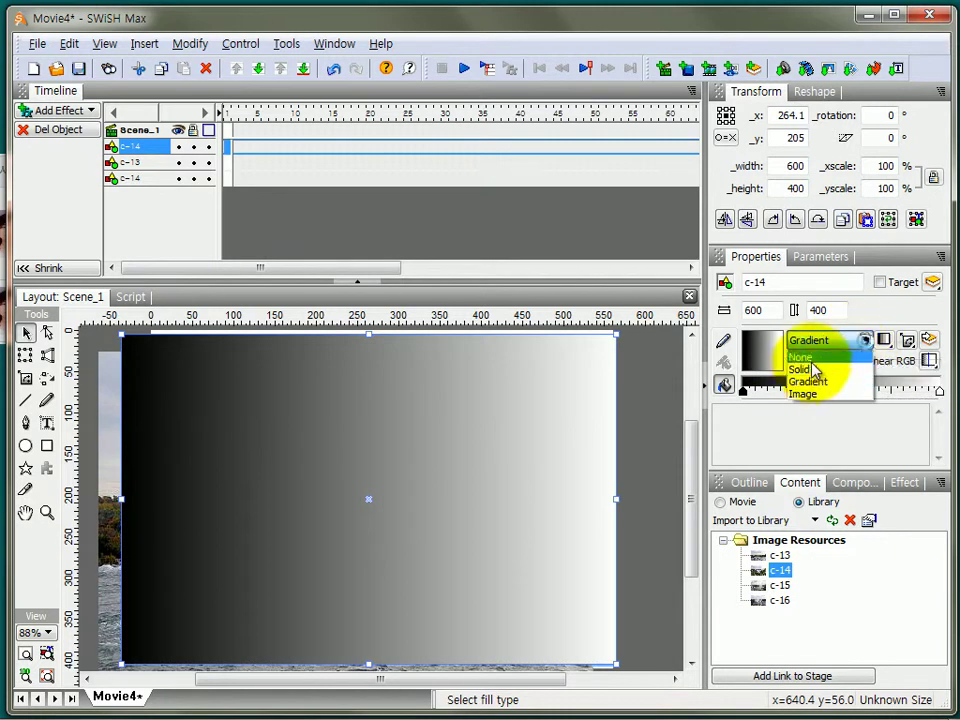
{"action": "left_click", "coordinate": [812, 369]}
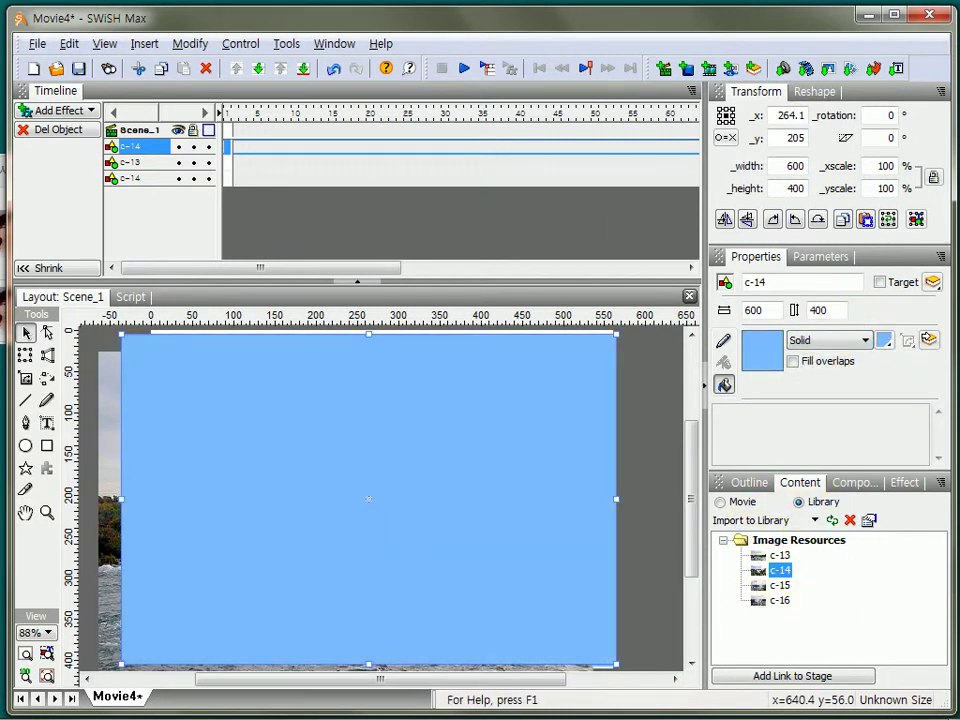
- Switch to the browser to read the lesson notes on Library content and details, and move its window aside
{"action": "key", "text": "alt+Tab"}
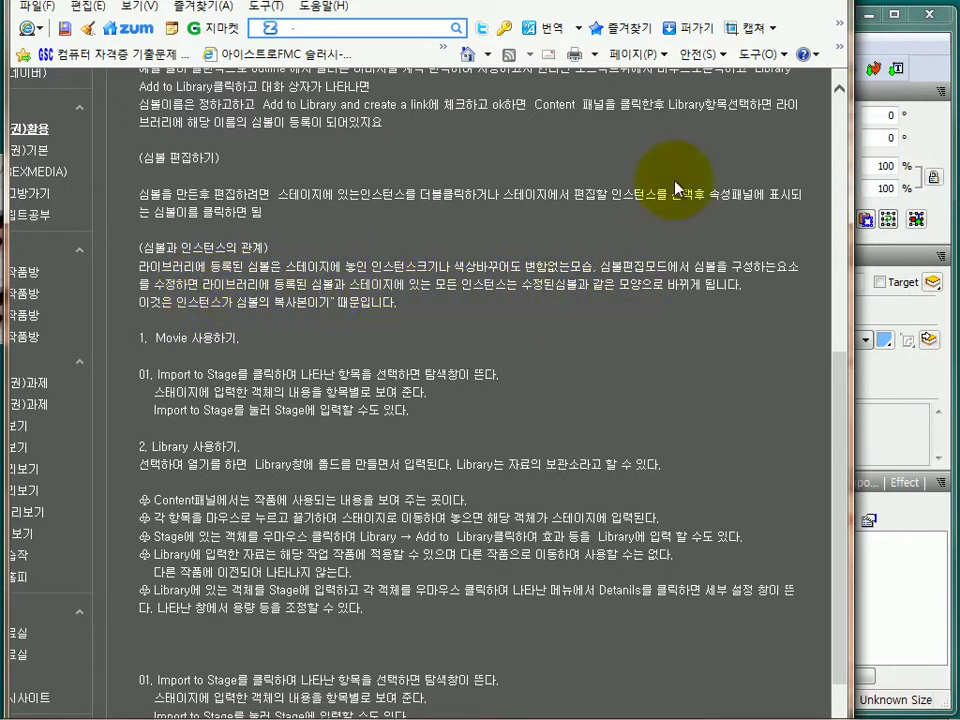
{"action": "left_click_drag", "start_coordinate": [400, 2], "coordinate": [0, 2]}
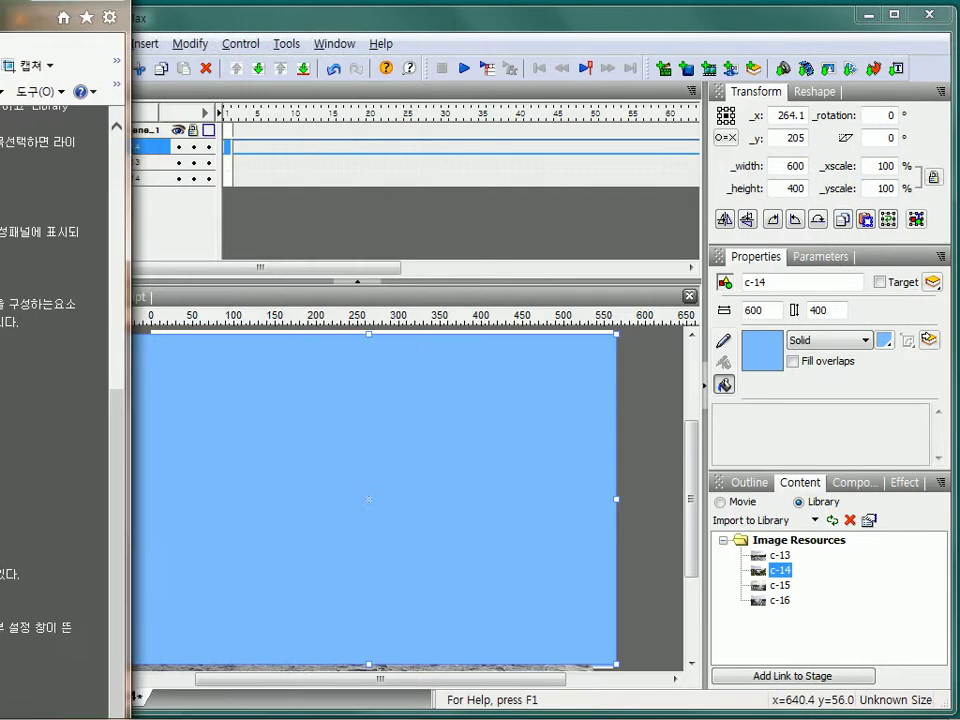
- Open the image details of the library image c-14 and move the dialog clear of the library list
{"action": "left_click", "coordinate": [782, 588]}
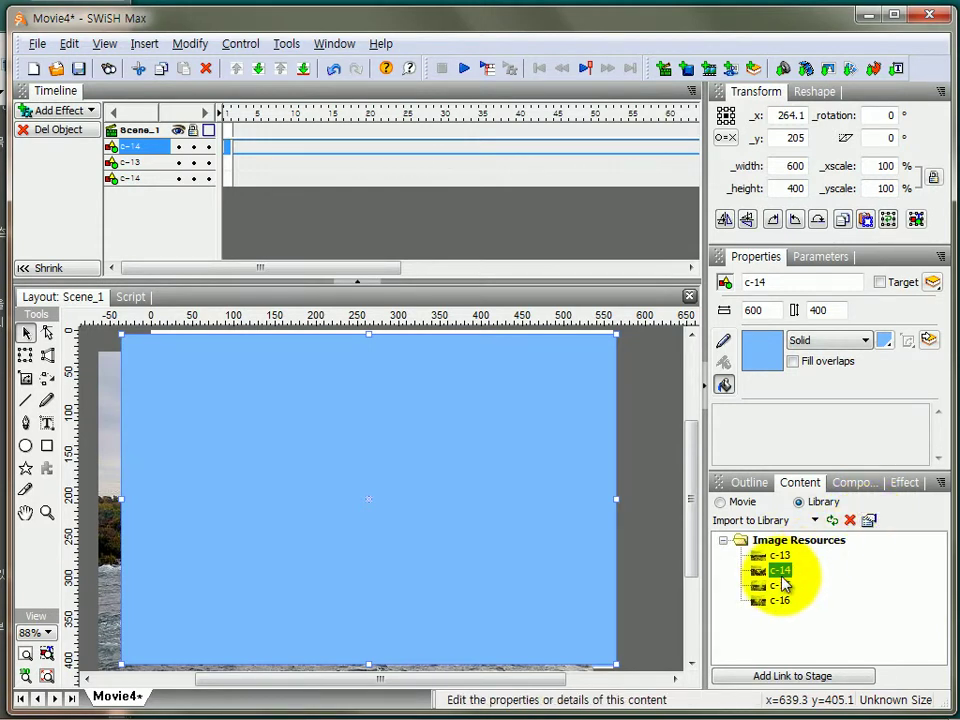
{"action": "left_click", "coordinate": [869, 521]}
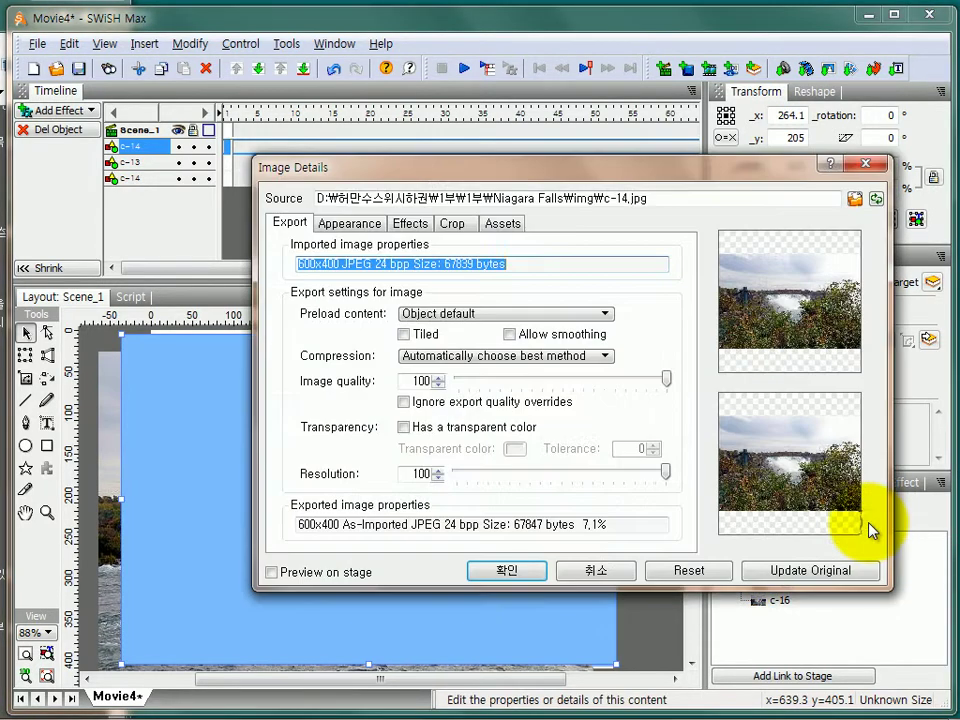
{"action": "left_click_drag", "start_coordinate": [735, 177], "coordinate": [510, 60]}
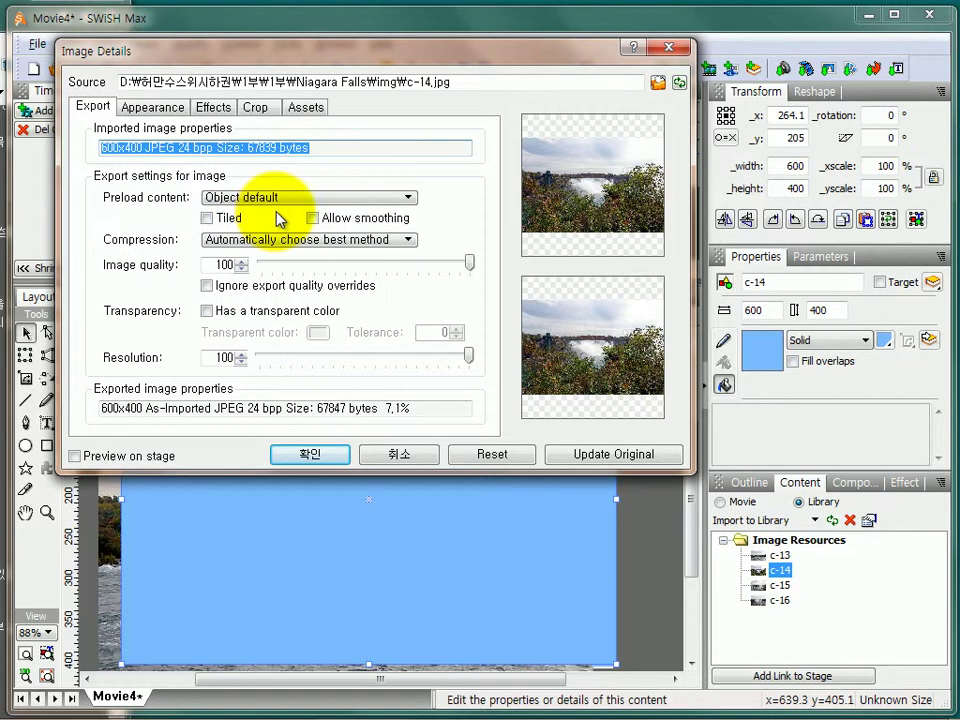
- Try the Tiled and Allow smoothing export options on c-14, and turn both off again
{"action": "left_click", "coordinate": [206, 218]}
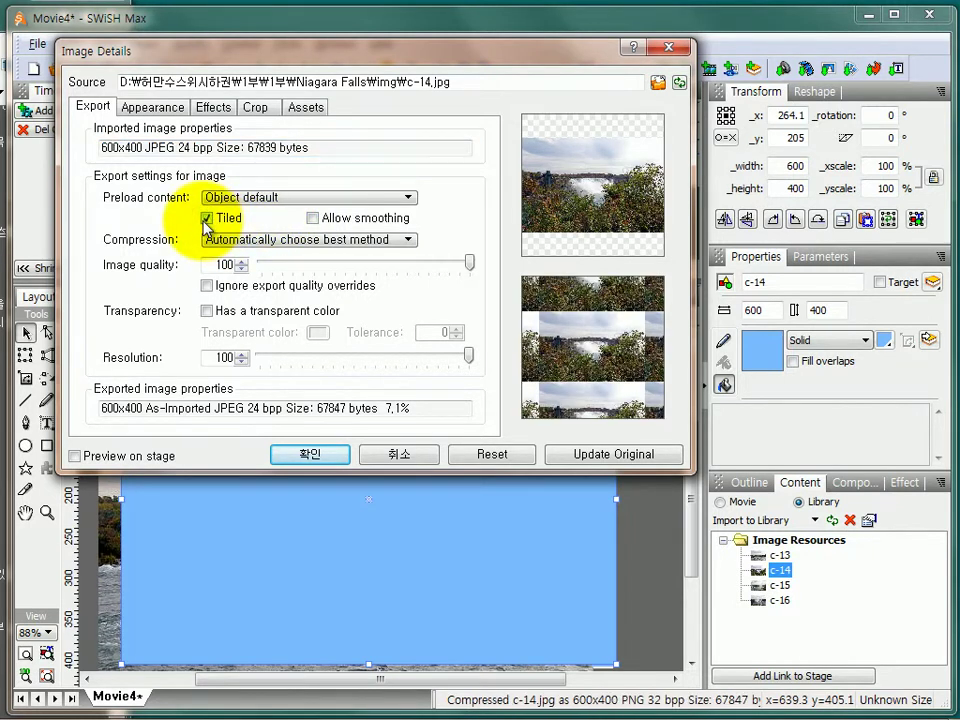
{"action": "left_click", "coordinate": [311, 218]}
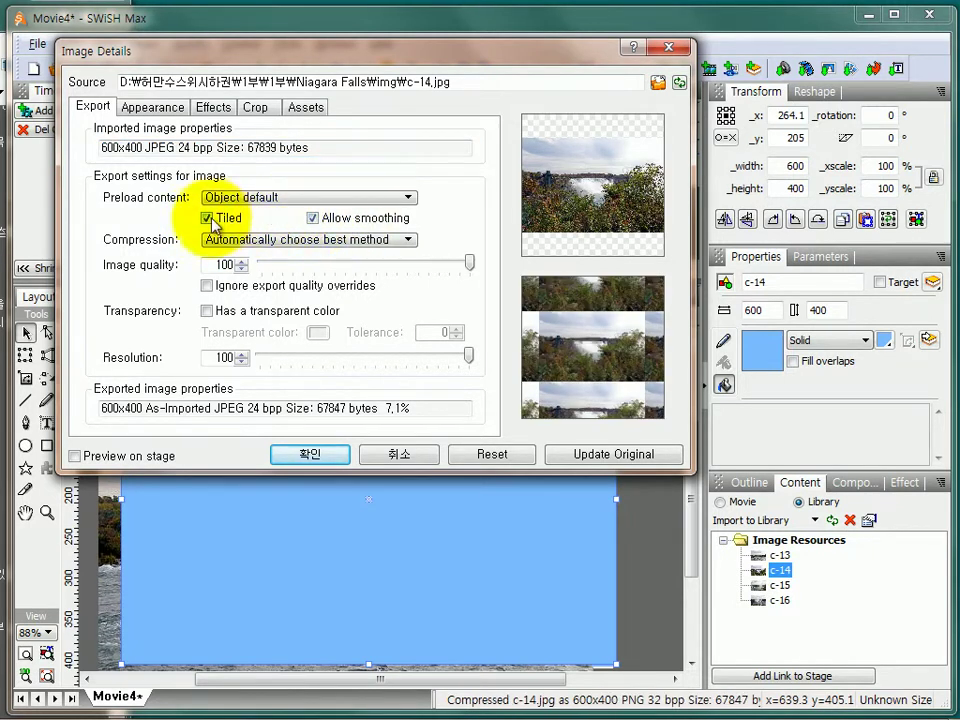
{"action": "left_click", "coordinate": [206, 218]}
{"action": "left_click", "coordinate": [312, 218]}
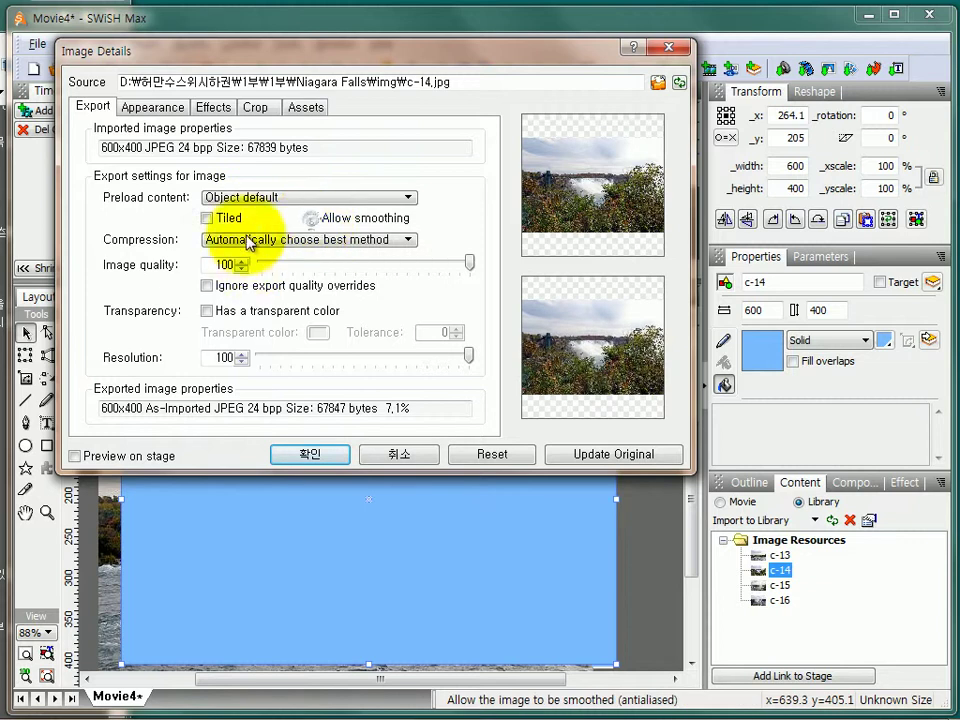
- Preview effects such as Emboss, Sharpen, Edges and Max on c-14, and apply the Blur effect
{"action": "left_click", "coordinate": [152, 110]}
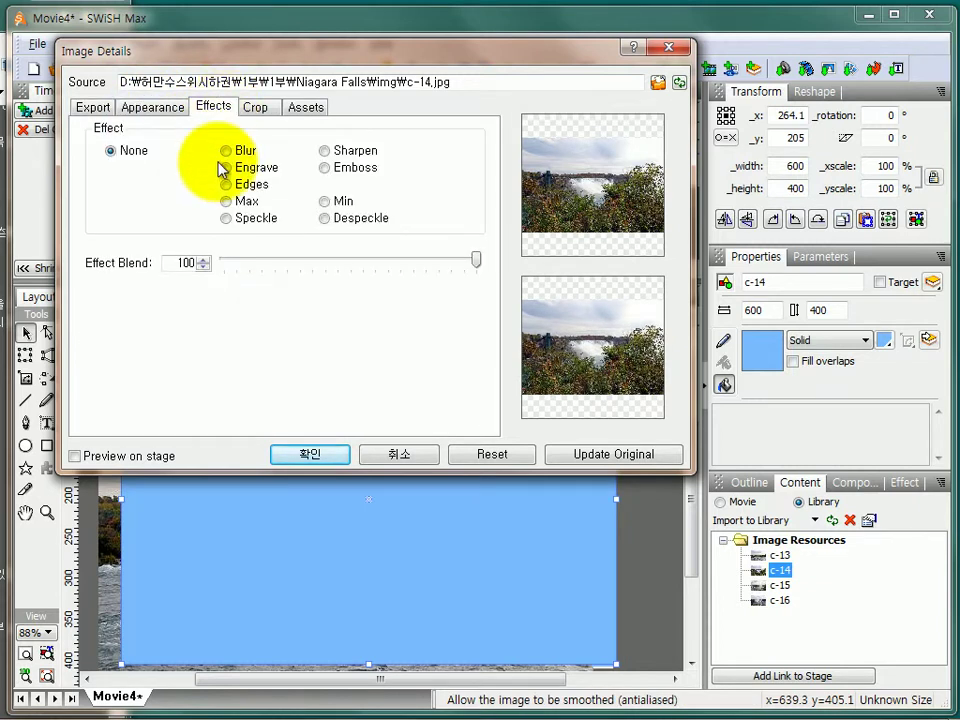
{"action": "left_click", "coordinate": [228, 152]}
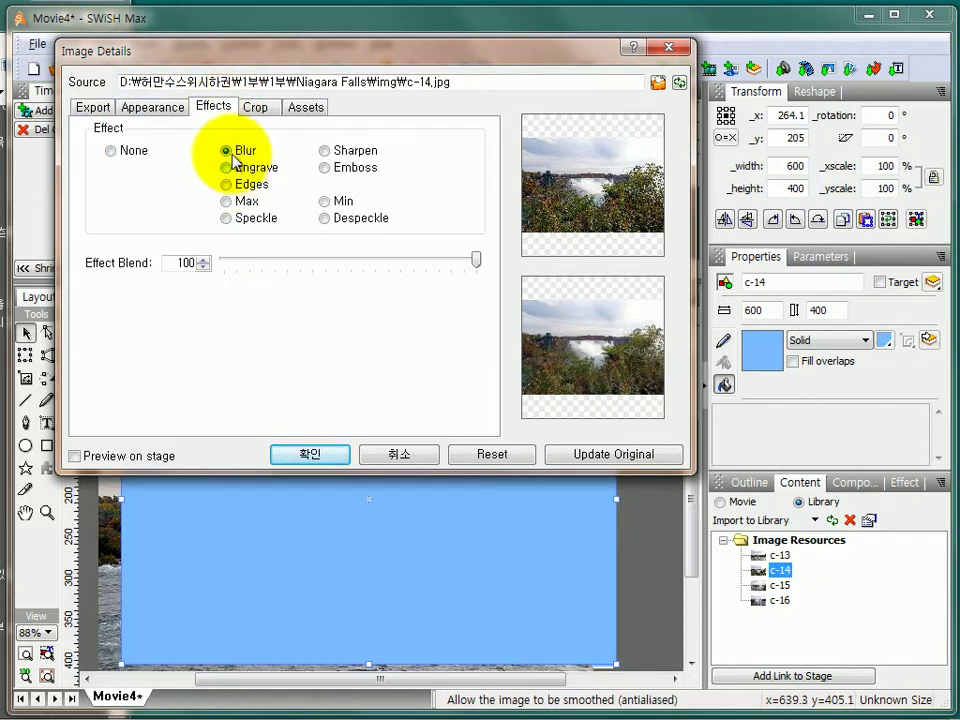
{"action": "left_click", "coordinate": [325, 168]}
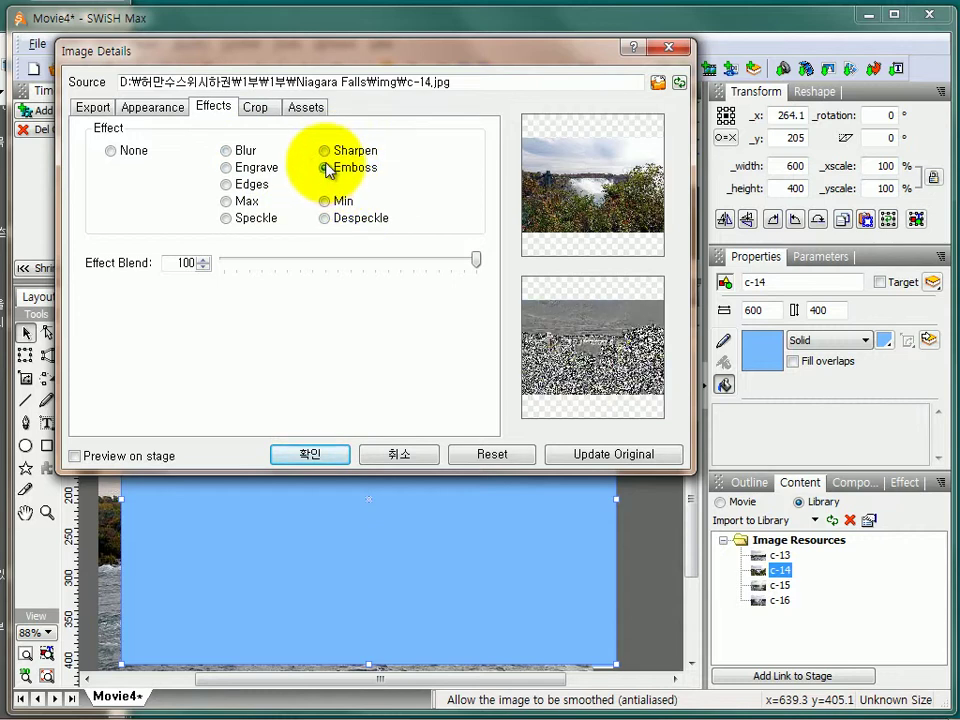
{"action": "left_click", "coordinate": [325, 151]}
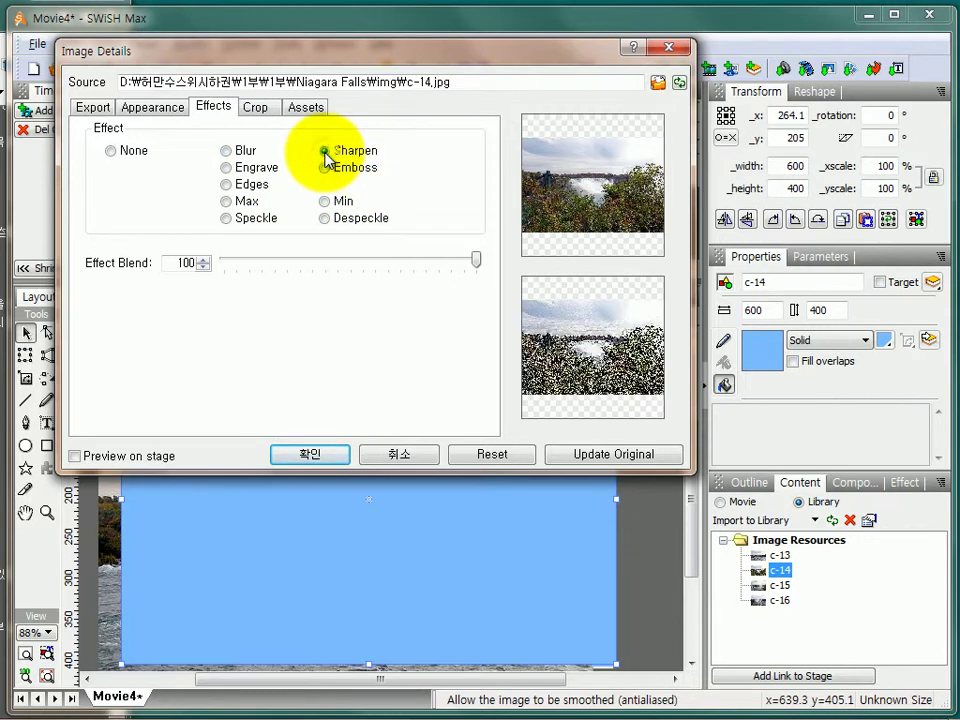
{"action": "left_click", "coordinate": [228, 185]}
{"action": "left_click", "coordinate": [227, 201]}
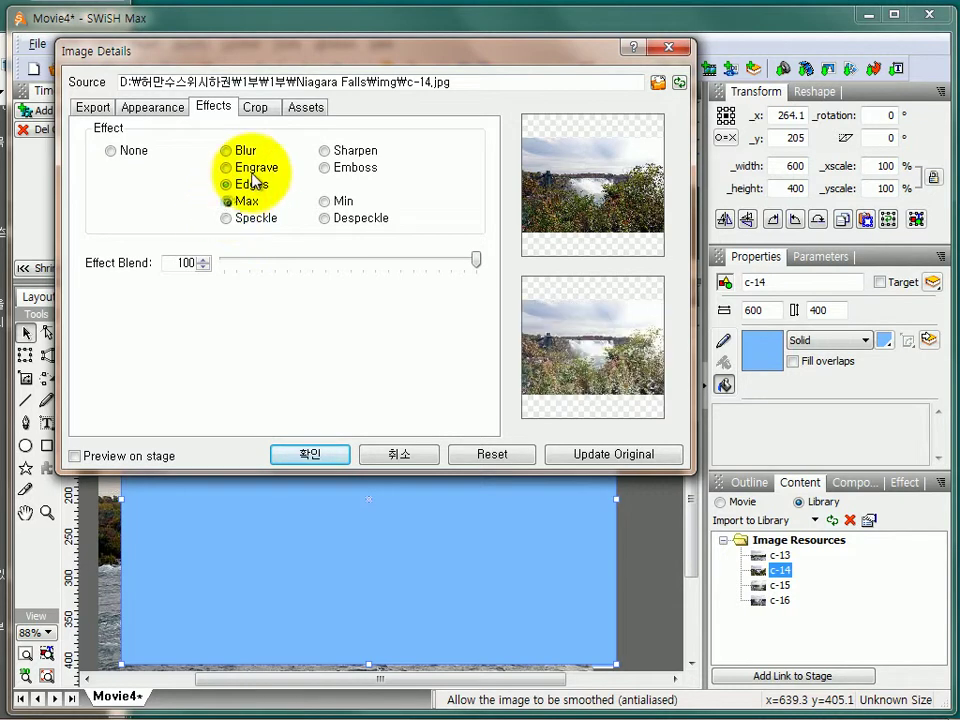
{"action": "left_click", "coordinate": [325, 151]}
{"action": "left_click", "coordinate": [236, 154]}
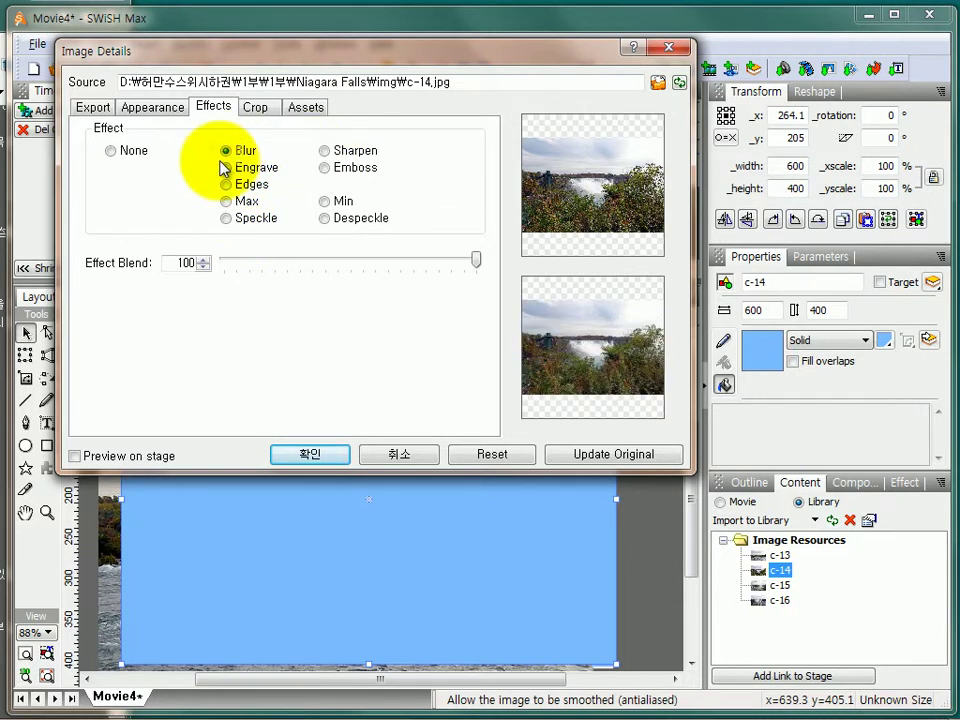
- Crop the c-14 image by 3 on the left and 4 on the right, top and bottom
{"action": "left_click", "coordinate": [265, 107]}
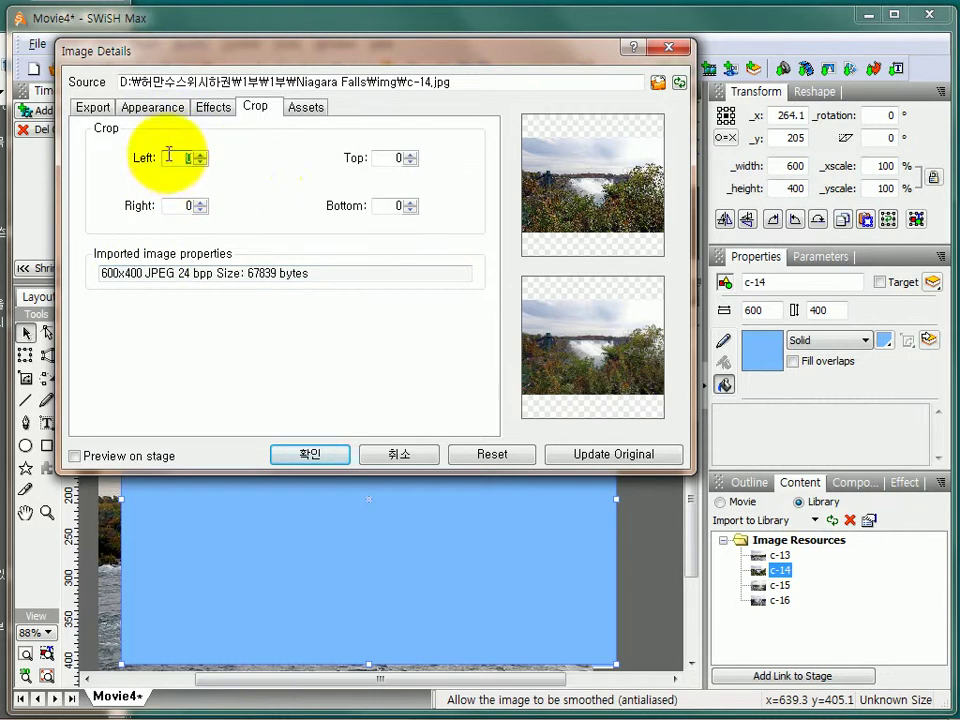
{"action": "left_click_drag", "start_coordinate": [169, 157], "coordinate": [211, 163]}
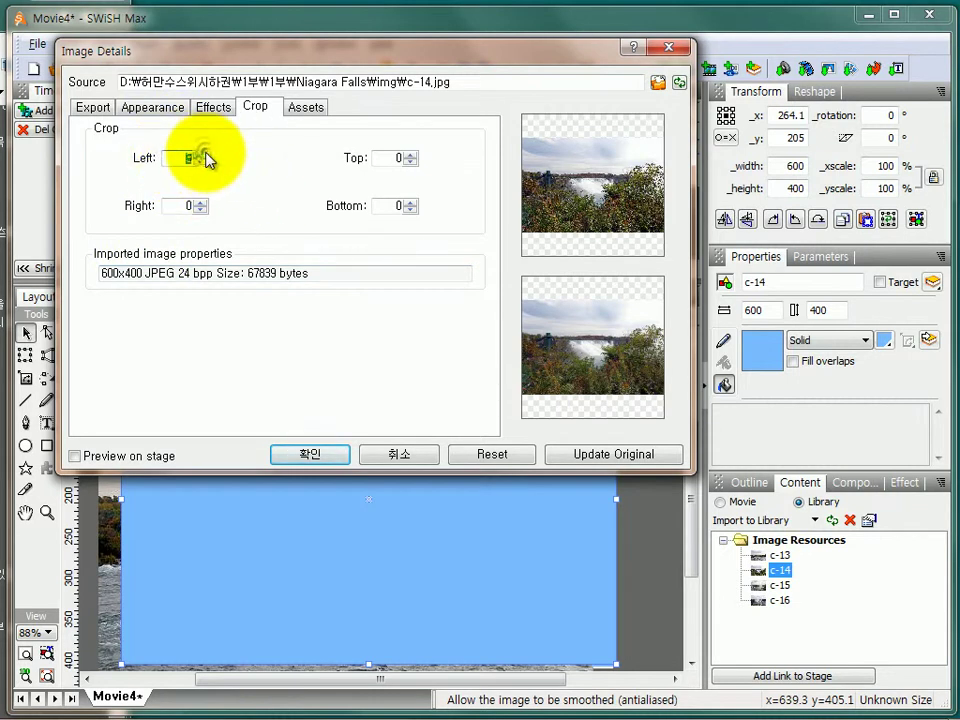
{"action": "type", "text": "3"}
{"action": "left_click_drag", "start_coordinate": [170, 205], "coordinate": [203, 206]}
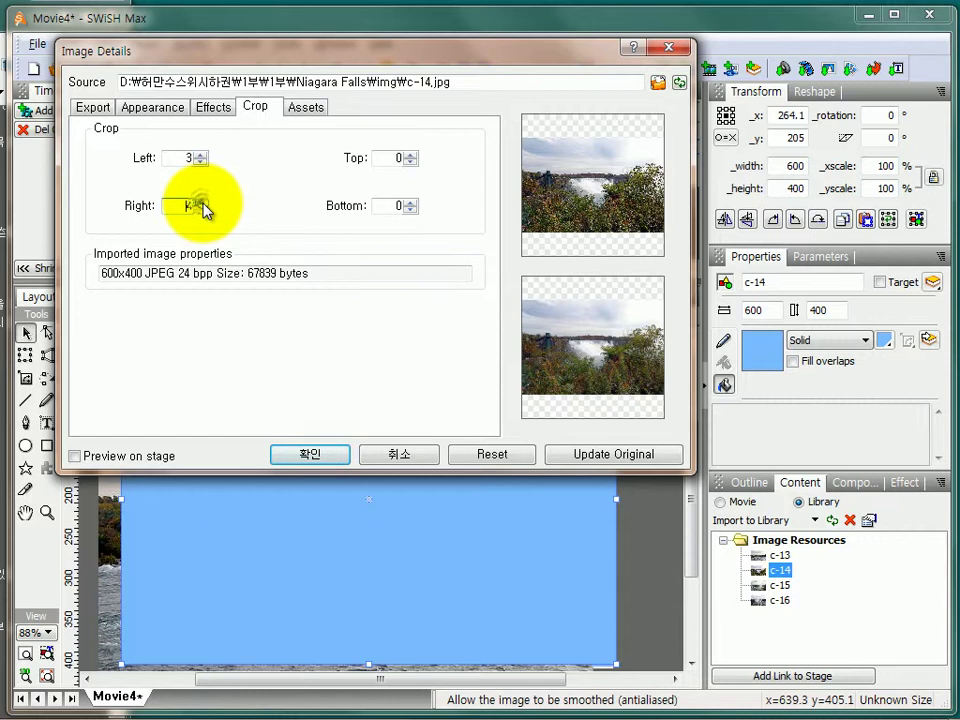
{"action": "type", "text": "44"}
{"action": "left_click_drag", "start_coordinate": [375, 205], "coordinate": [411, 207]}
{"action": "type", "text": "4"}
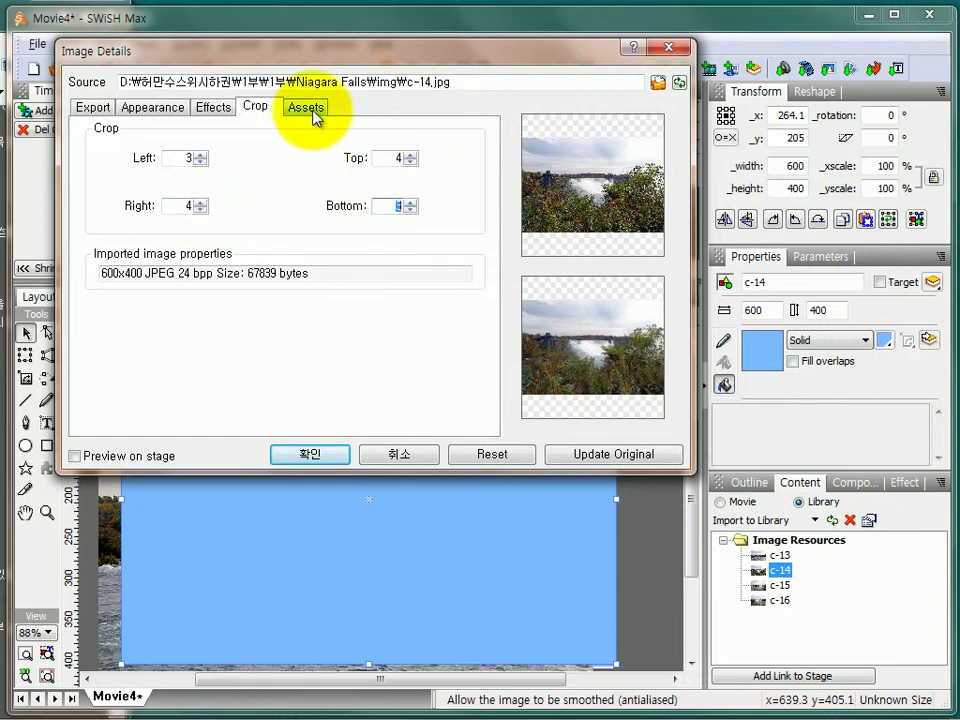
- Set c-14's brightness to 1, contrast to -4, hue to -43 and saturation to 12, and apply the image details
{"action": "left_click", "coordinate": [312, 112]}
{"action": "left_click", "coordinate": [170, 112]}
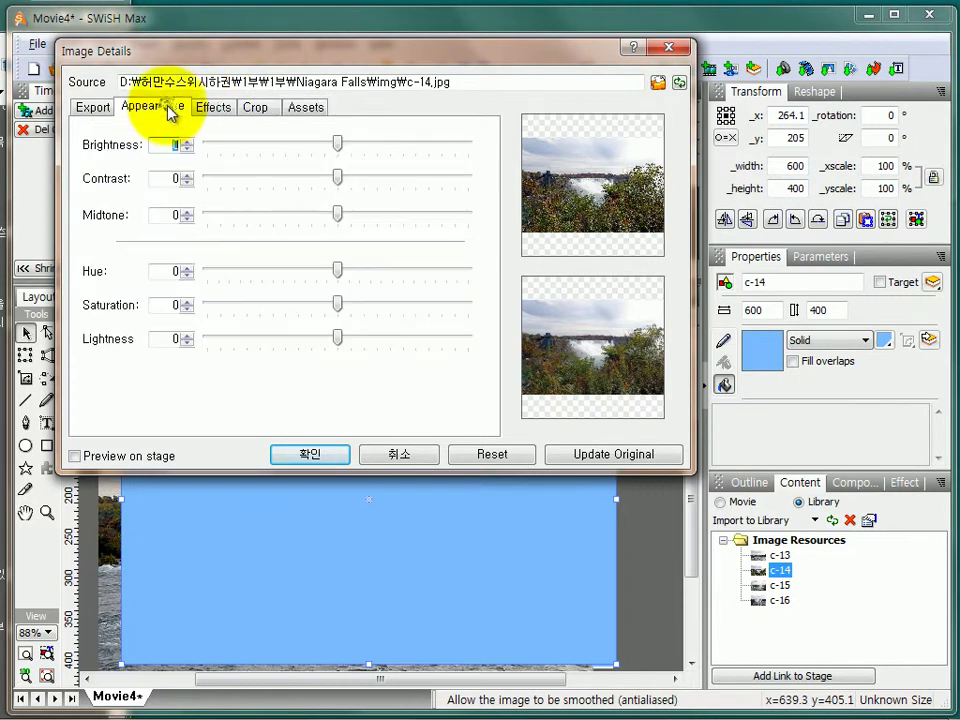
{"action": "left_click_drag", "start_coordinate": [338, 145], "coordinate": [333, 190]}
{"action": "left_click_drag", "start_coordinate": [337, 271], "coordinate": [354, 304]}
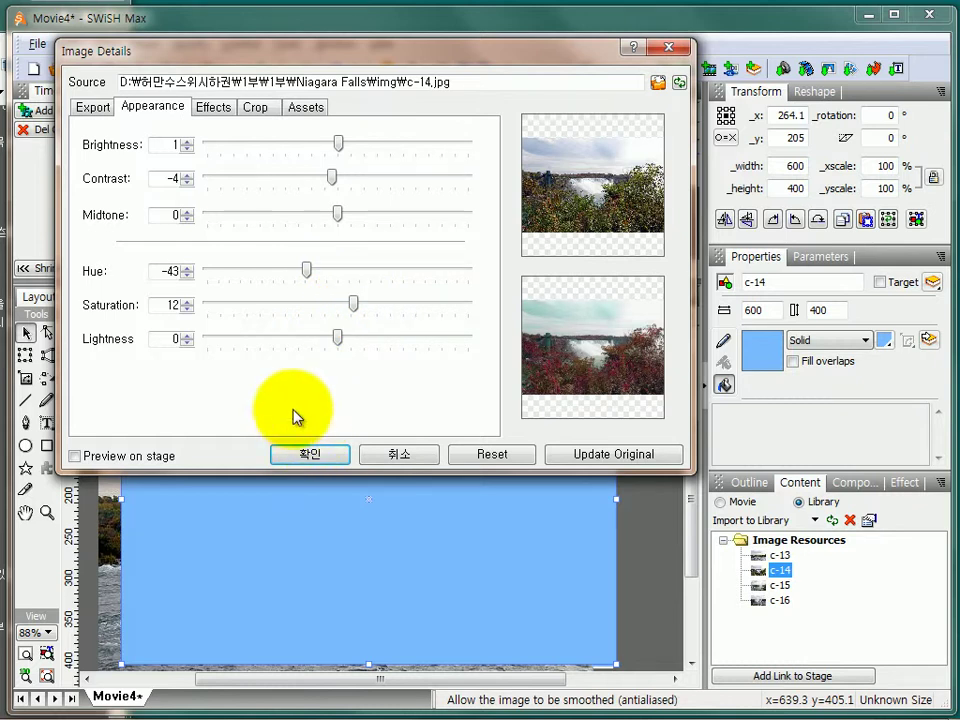
{"action": "left_click", "coordinate": [100, 107]}
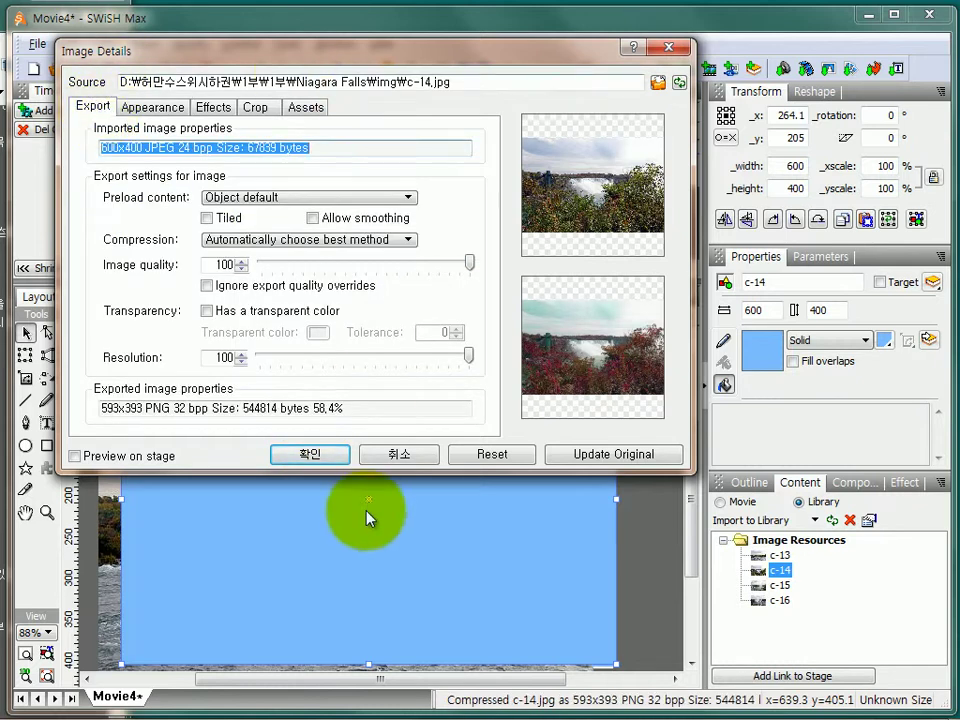
{"action": "left_click", "coordinate": [310, 452]}
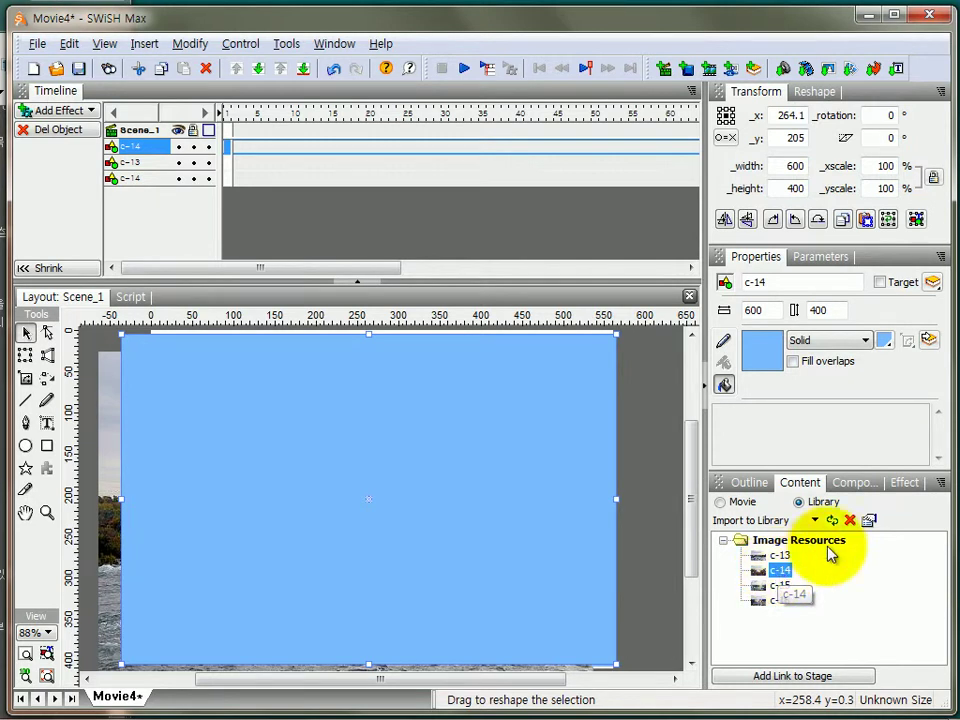
- Add both a link to and a copy of the edited library image c-14 to the stage
{"action": "right_click", "coordinate": [783, 572]}
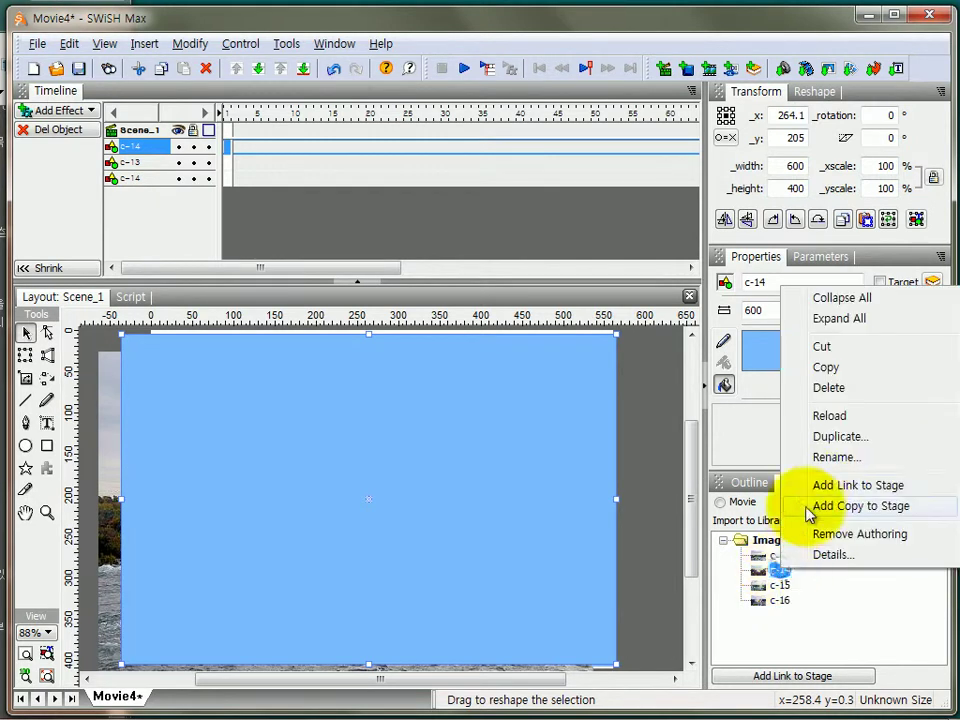
{"action": "left_click", "coordinate": [863, 488]}
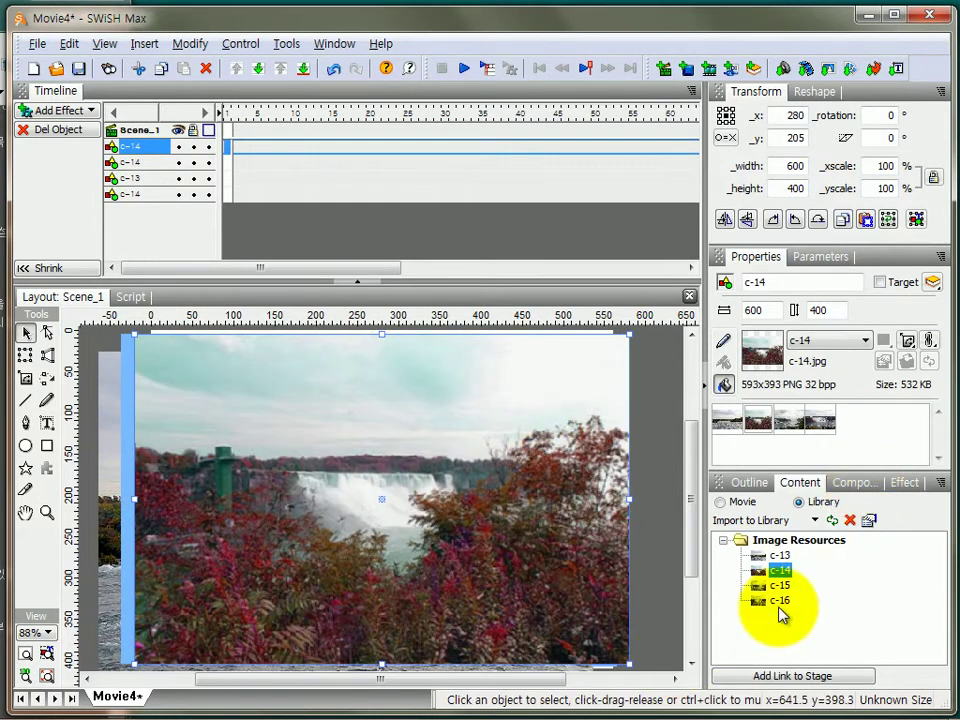
{"action": "right_click", "coordinate": [779, 569]}
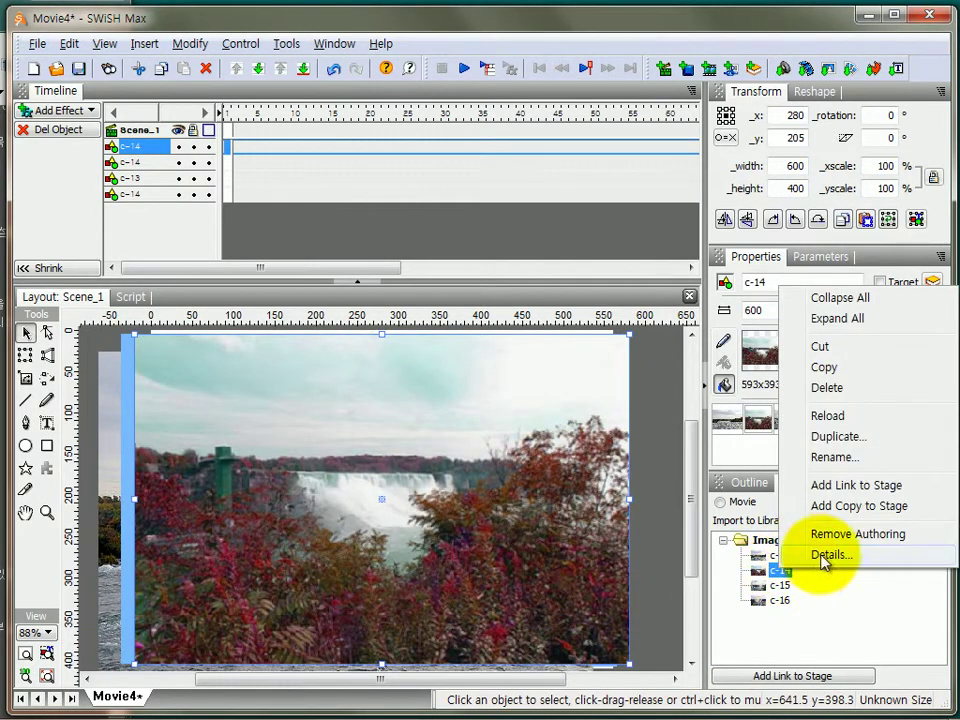
{"action": "left_click", "coordinate": [858, 507]}
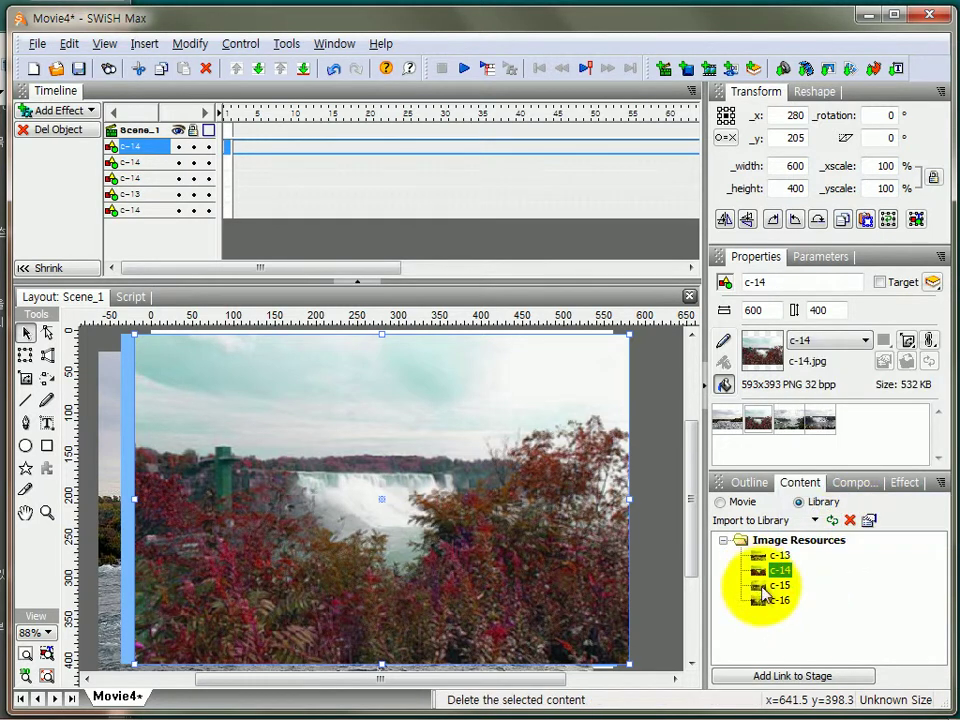
- Add library image c-15 to the stage and move it down and left to about x 181, y 279
{"action": "right_click", "coordinate": [759, 582]}
{"action": "left_click", "coordinate": [880, 505]}
{"action": "left_click_drag", "start_coordinate": [589, 553], "coordinate": [508, 614]}
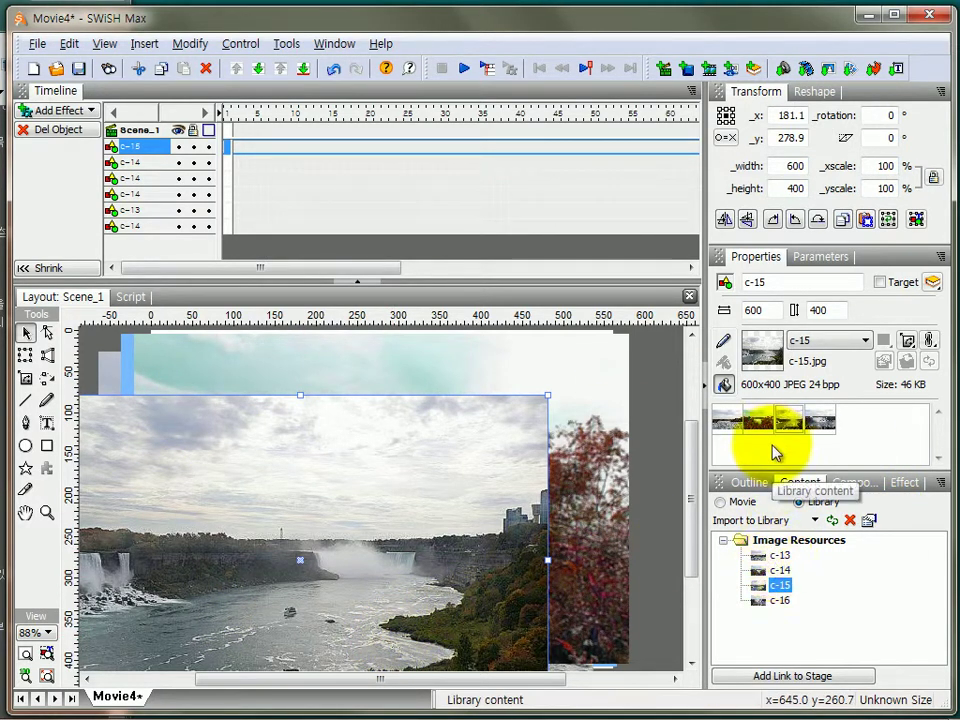
- Add a link to library image c-13 to the stage and shift it slightly left to about x 265
{"action": "right_click", "coordinate": [779, 557]}
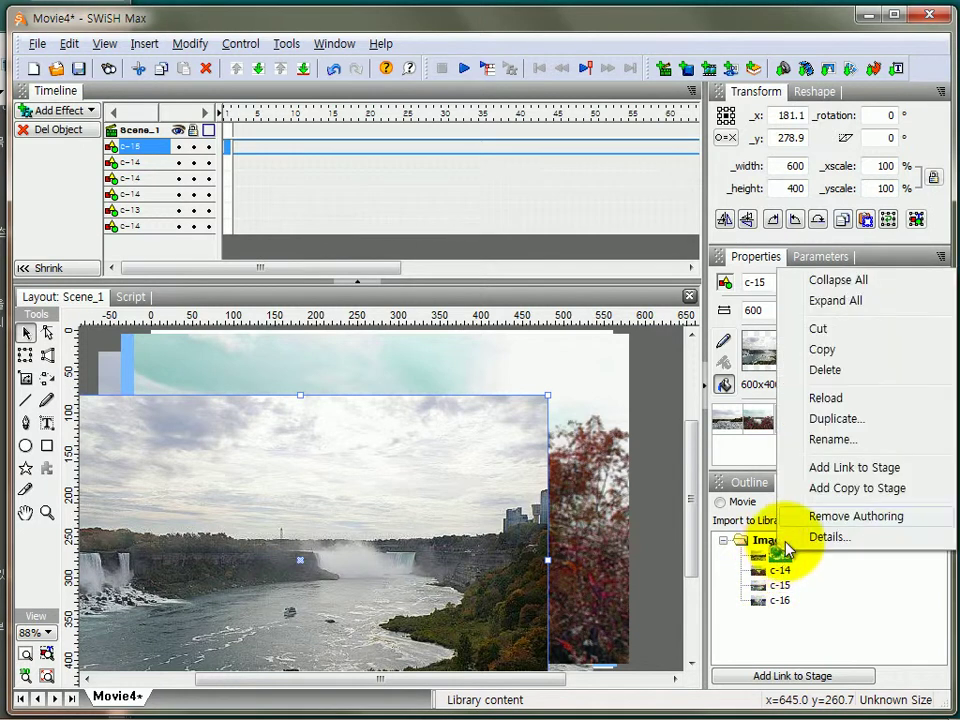
{"action": "left_click", "coordinate": [852, 466]}
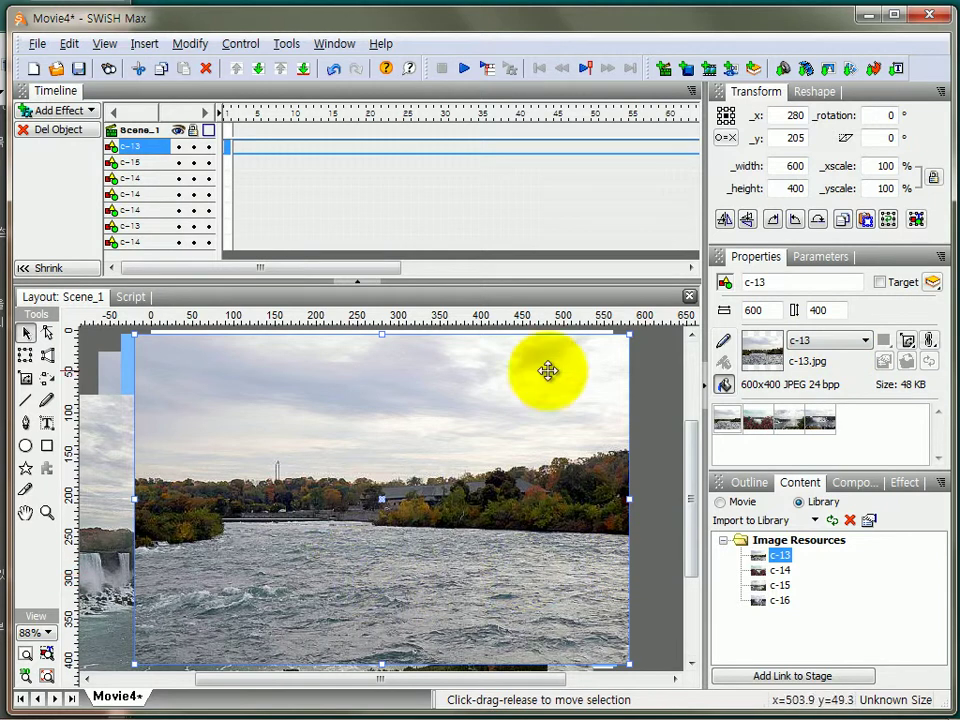
{"action": "left_click_drag", "start_coordinate": [579, 418], "coordinate": [568, 418]}
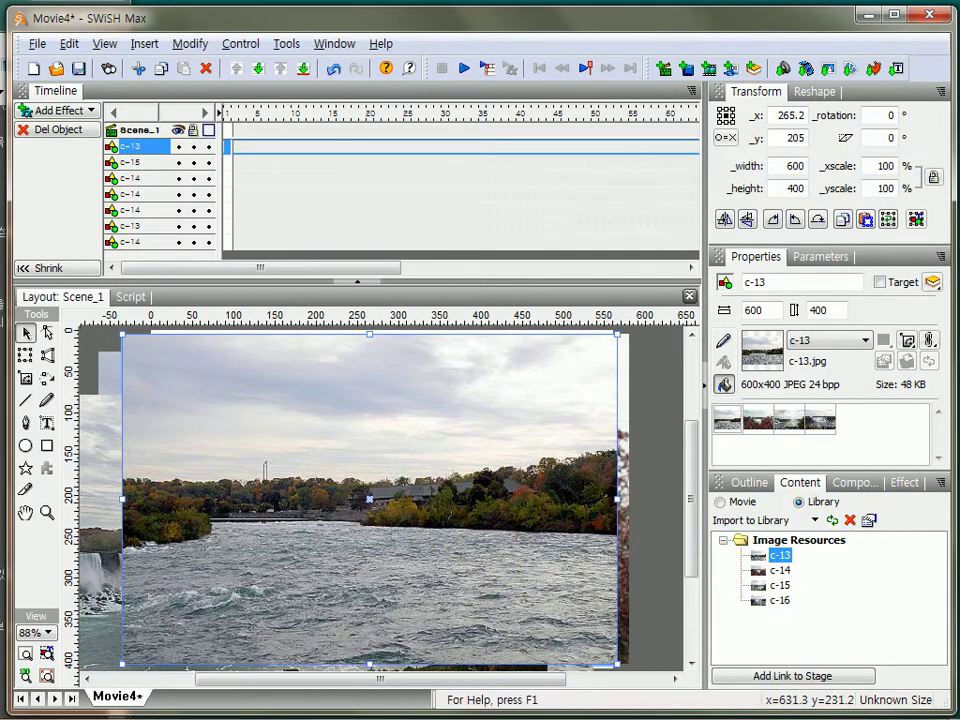
- Switch to the browser, reposition its window, and review the lesson notes on symbols, instances, and using Movie and Library
{"action": "key", "text": "alt+Tab"}
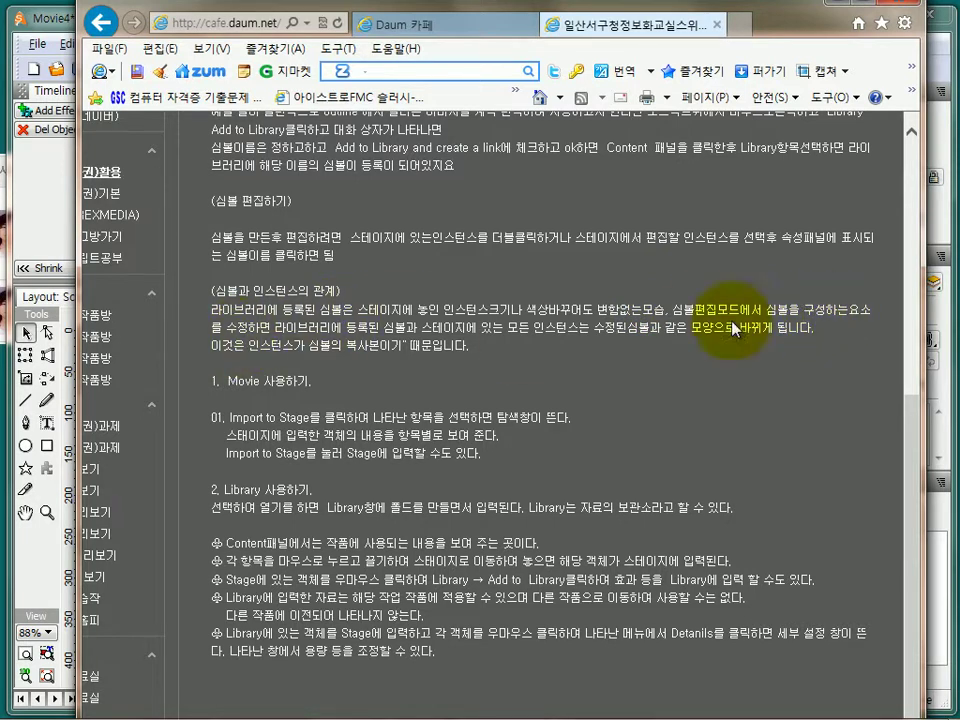
{"action": "left_click_drag", "start_coordinate": [768, 16], "coordinate": [795, 48]}
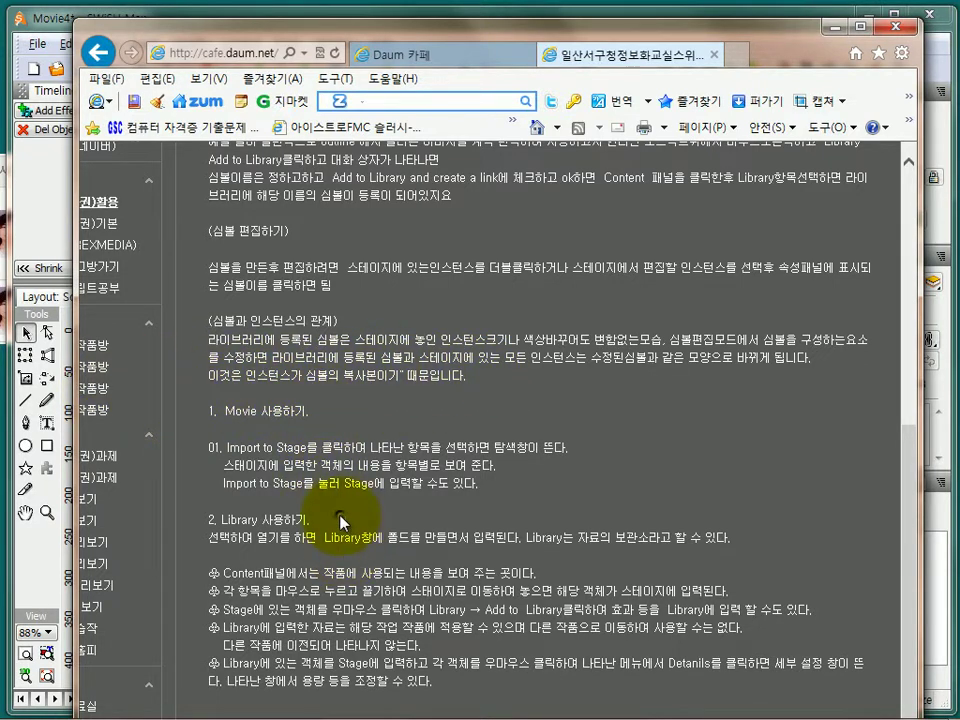
{"action": "scroll", "coordinate": [343, 514], "scroll_direction": "down", "scroll_amount": 3}
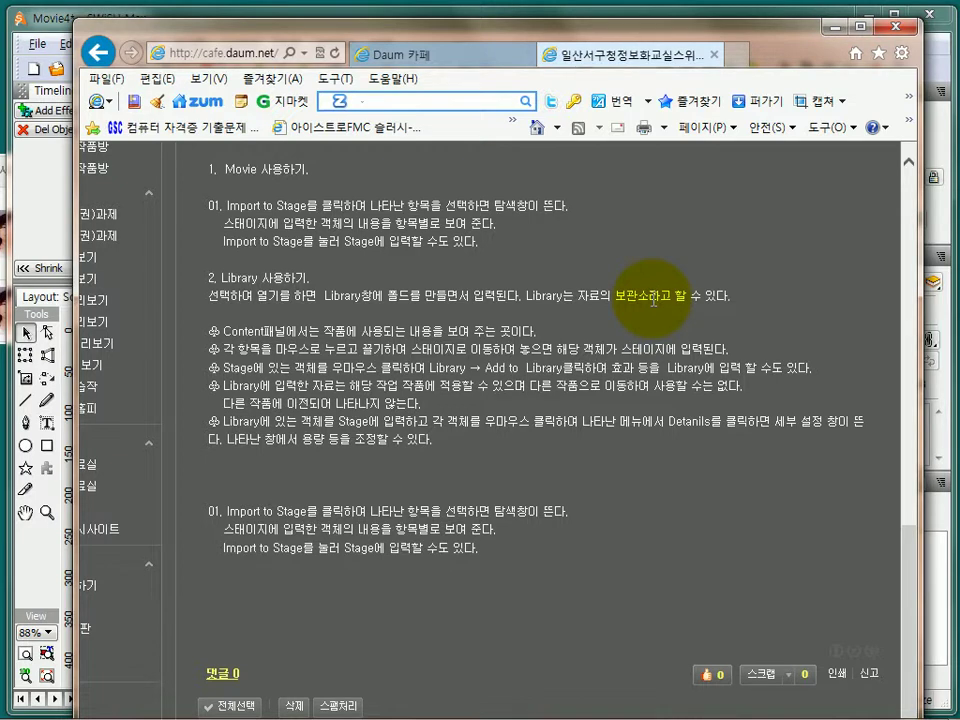
{"action": "scroll", "coordinate": [653, 297], "scroll_direction": "up", "scroll_amount": 5}
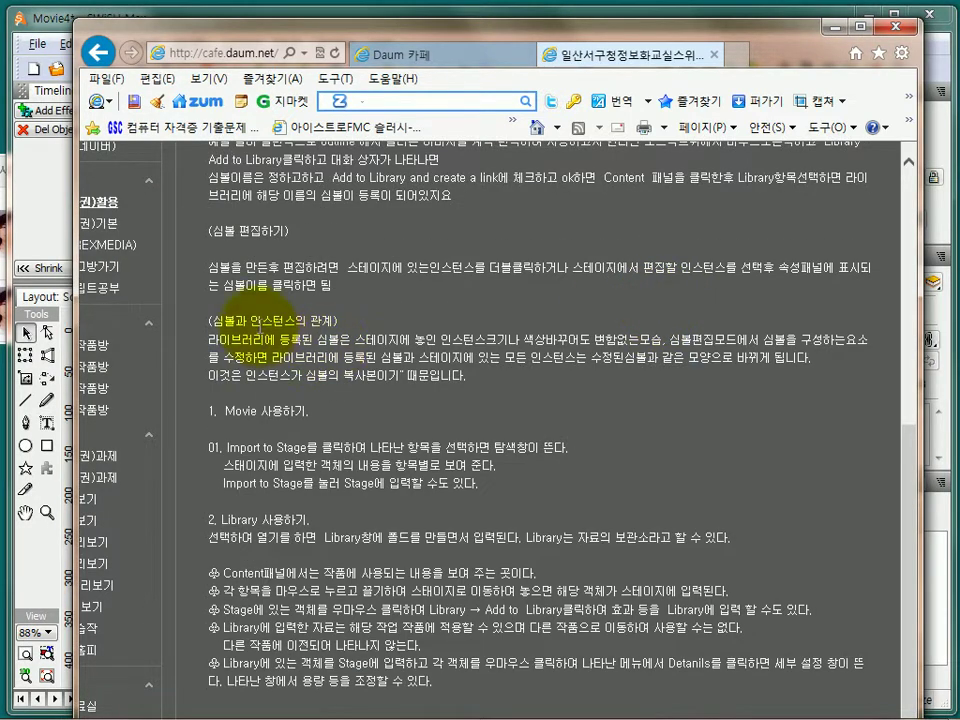